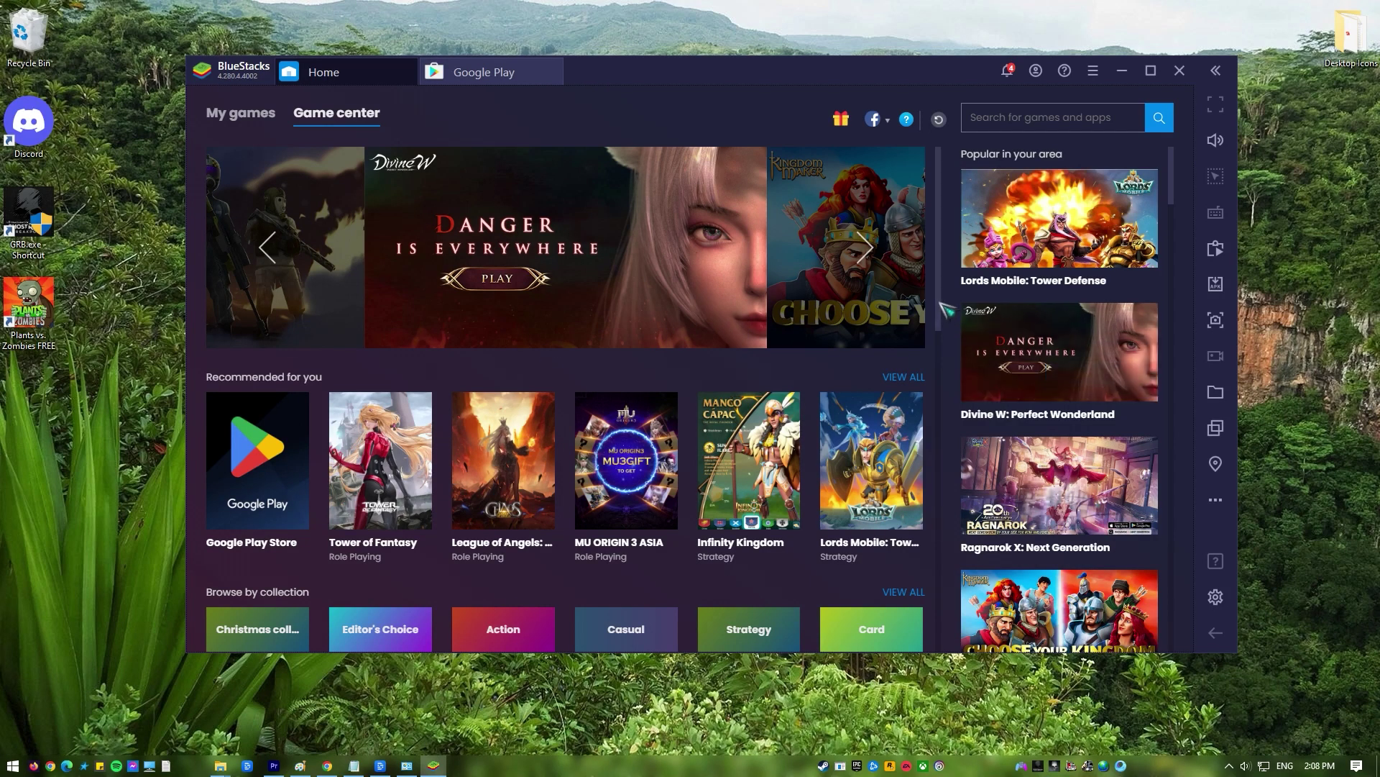
- Look through the Game center's recommended games, collections, featured game and top games
scroll(940, 308, "down", 2)
scroll(943, 338, "down", 6)
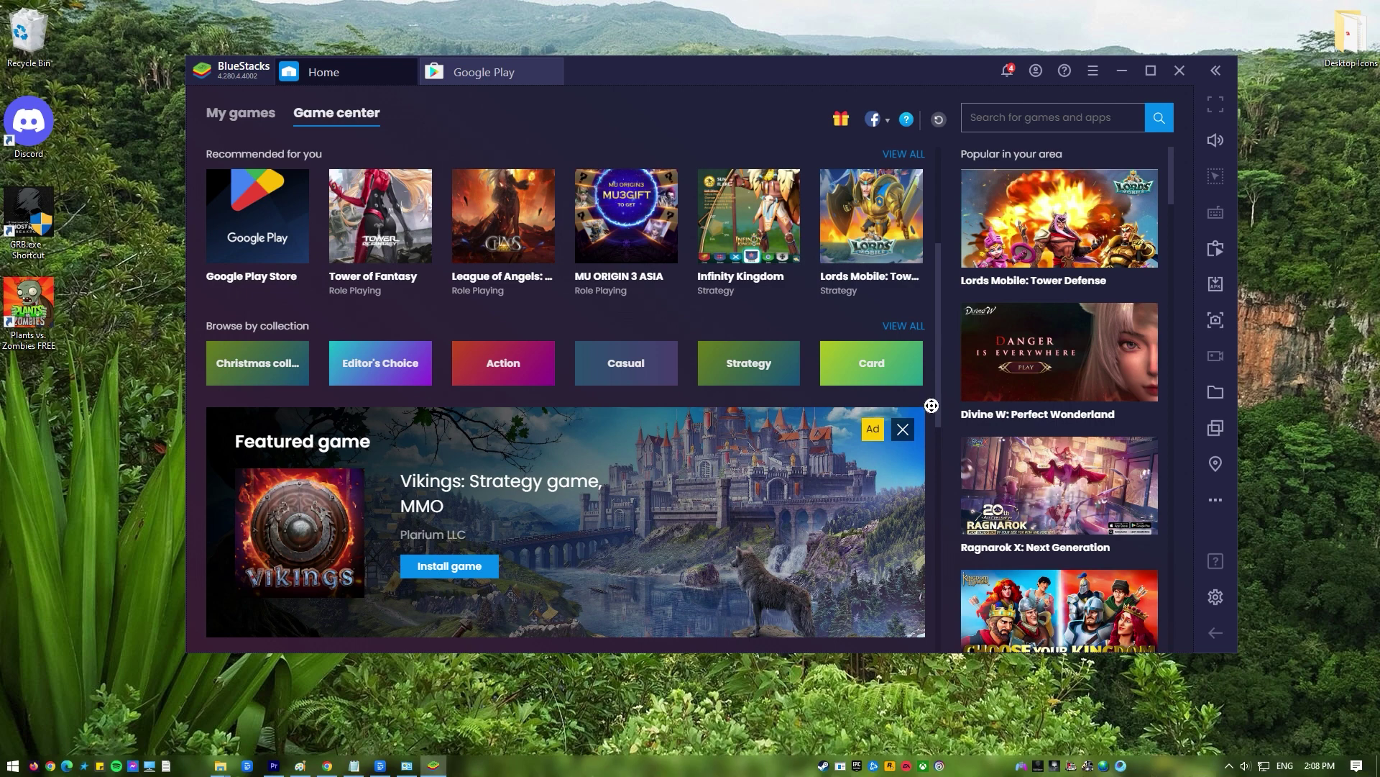
scroll(931, 405, "down", 4)
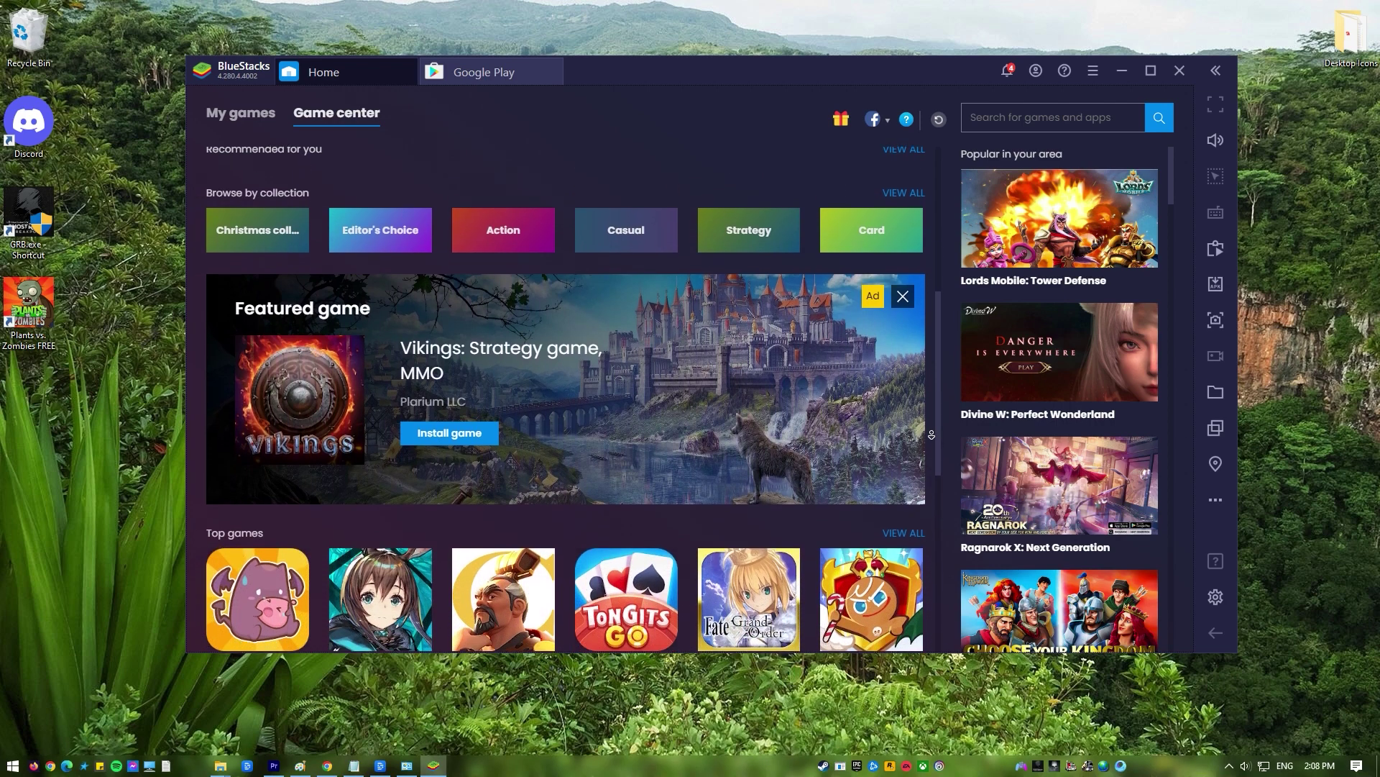
scroll(931, 434, "down", 5)
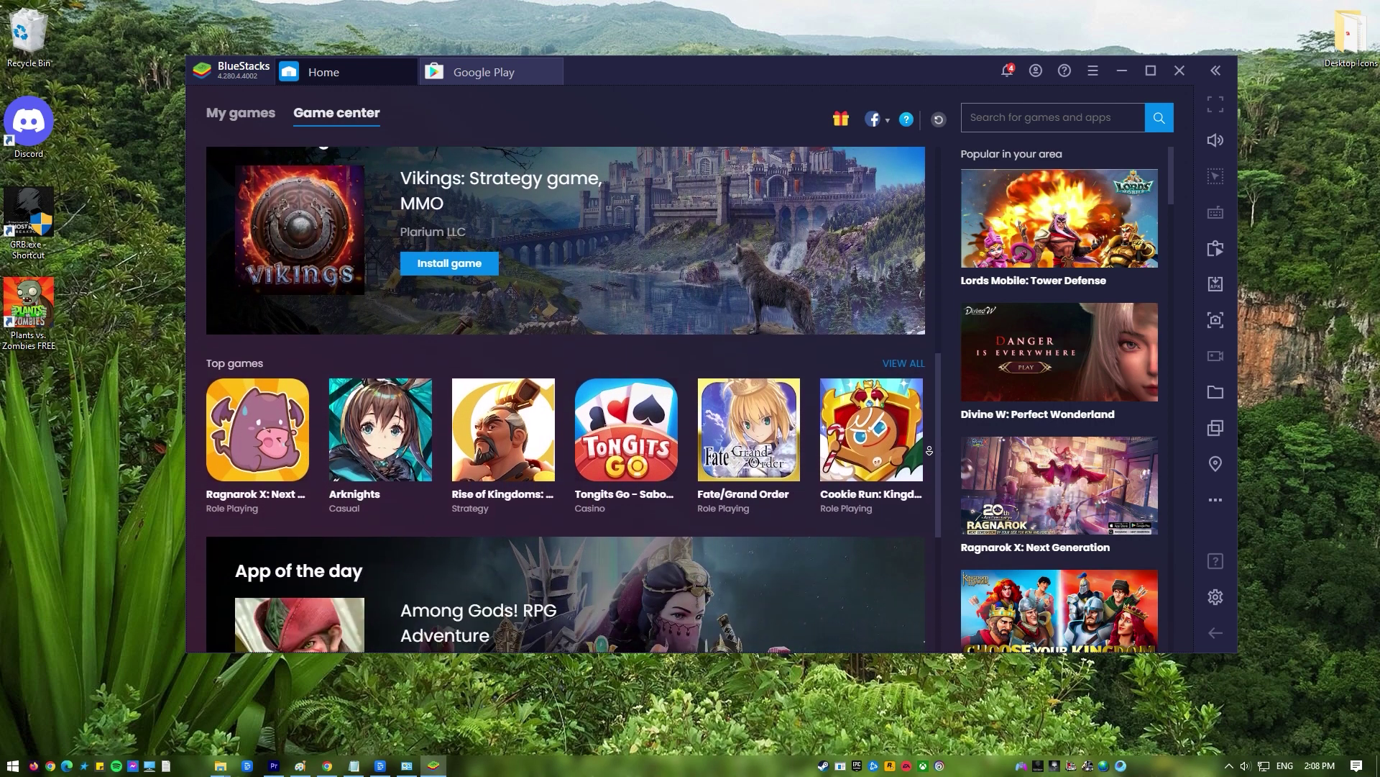
scroll(930, 451, "down", 9)
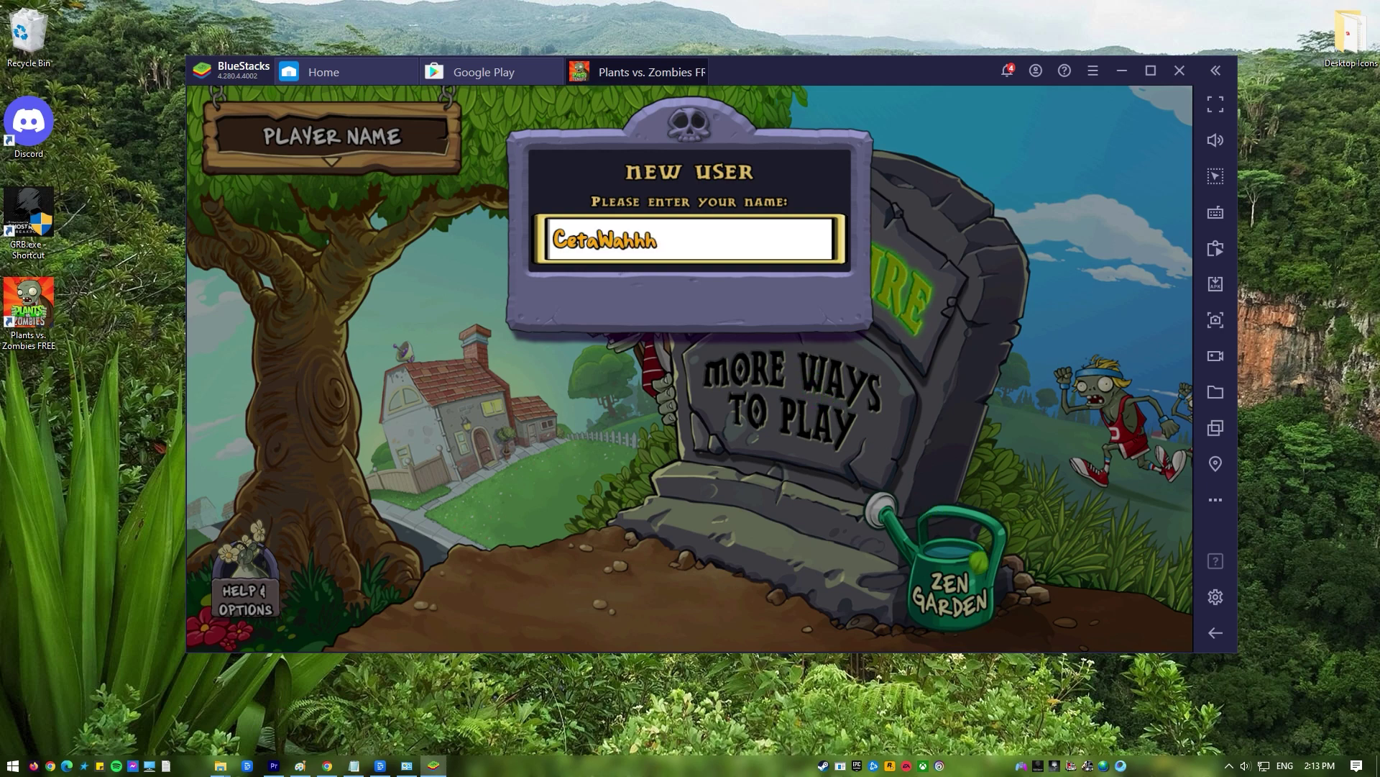
- Confirm the new player's name in Plants vs. Zombies and start Adventure mode
key("Return")
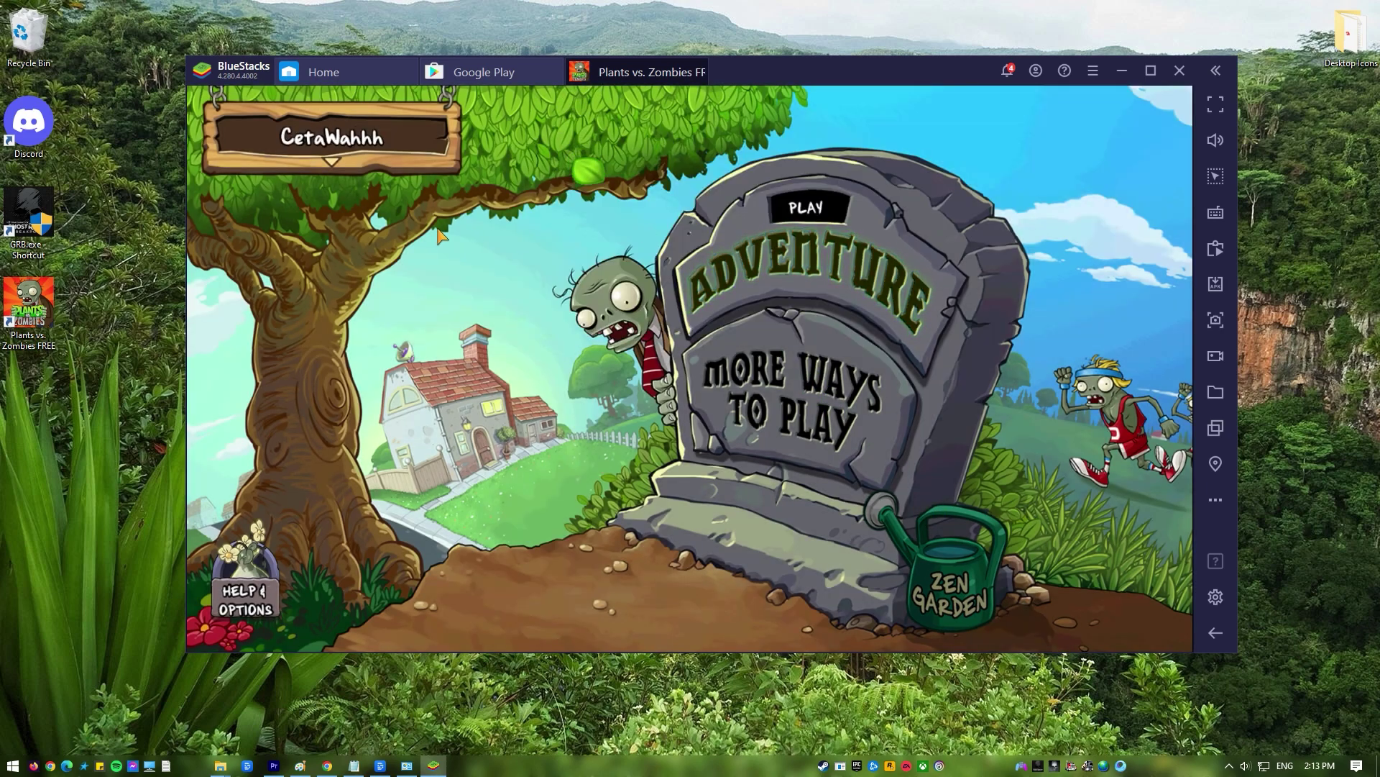
left_click(826, 266)
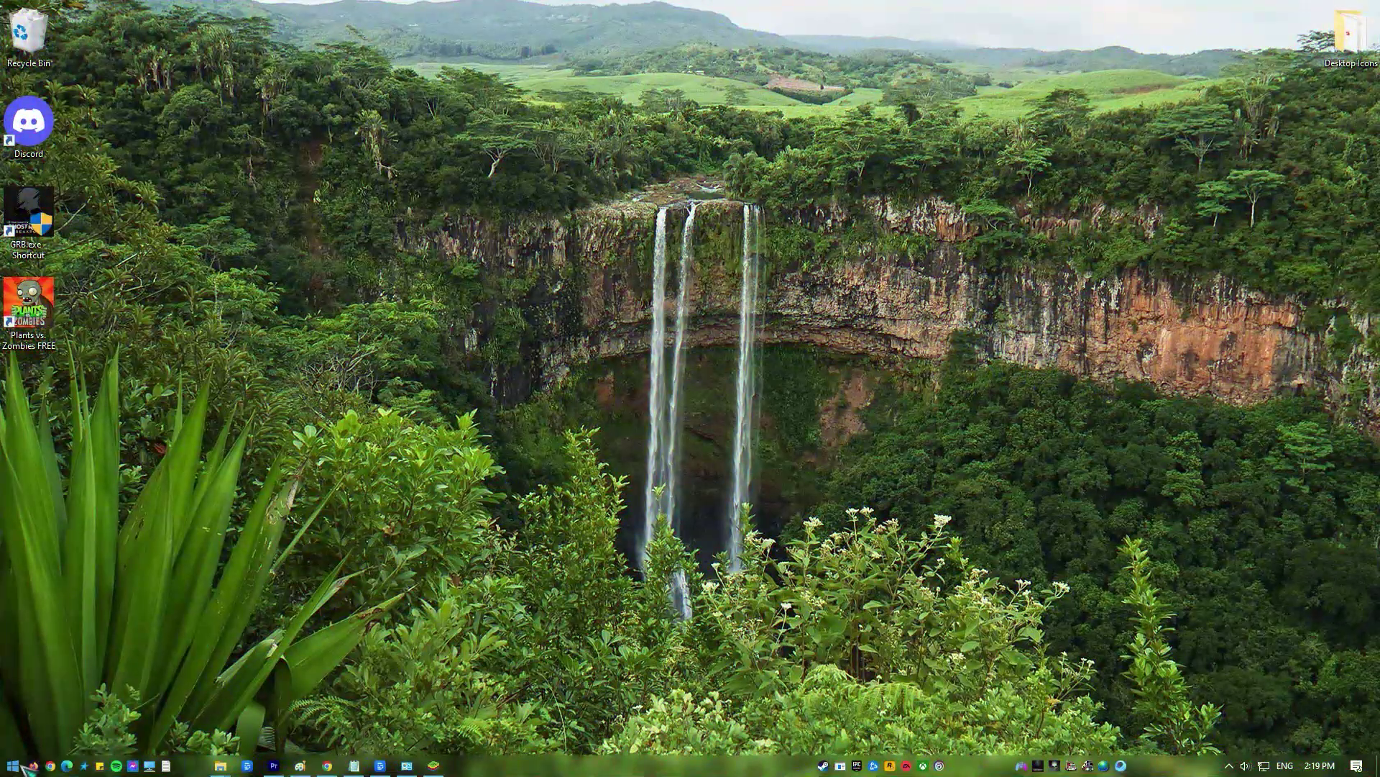
- Search Windows for "graph" and open the Graphics settings page
left_click(15, 766)
left_click(21, 736)
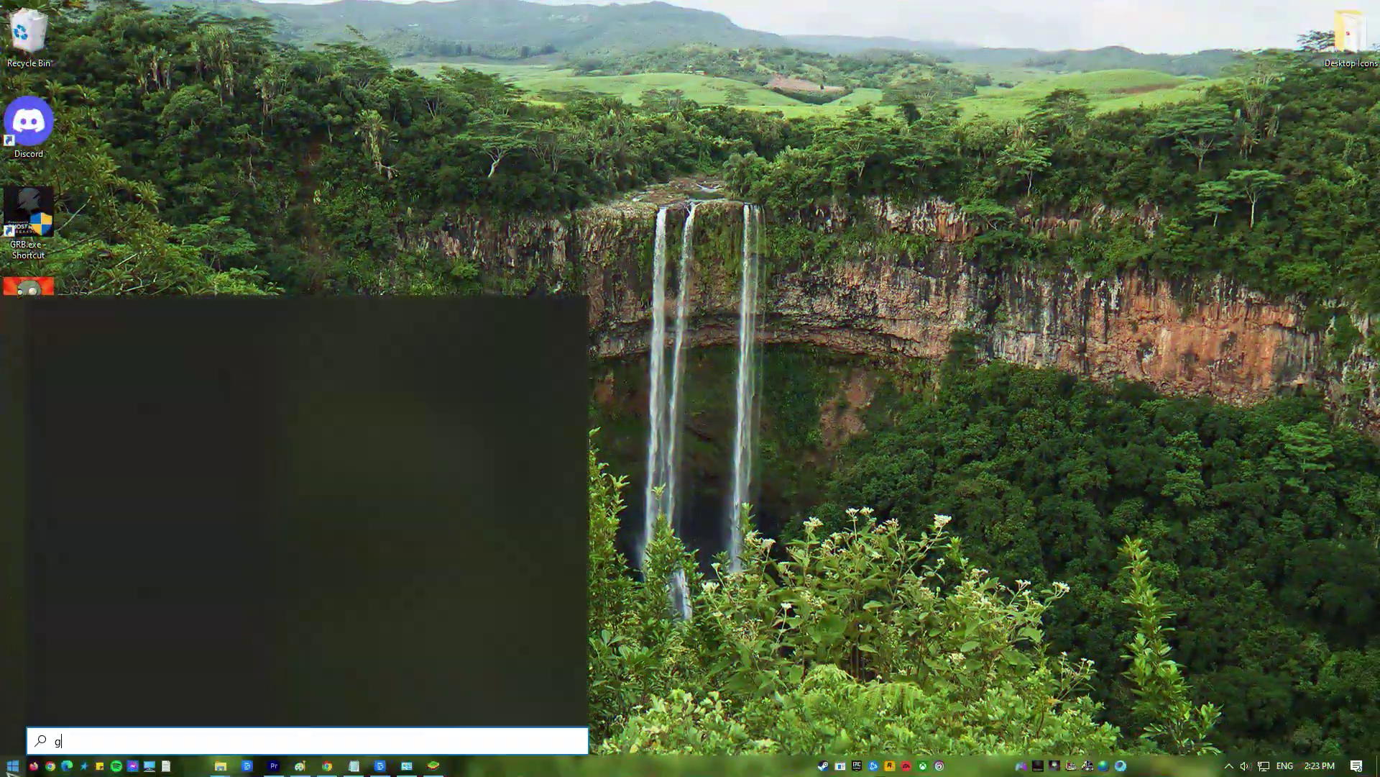
type("aph")
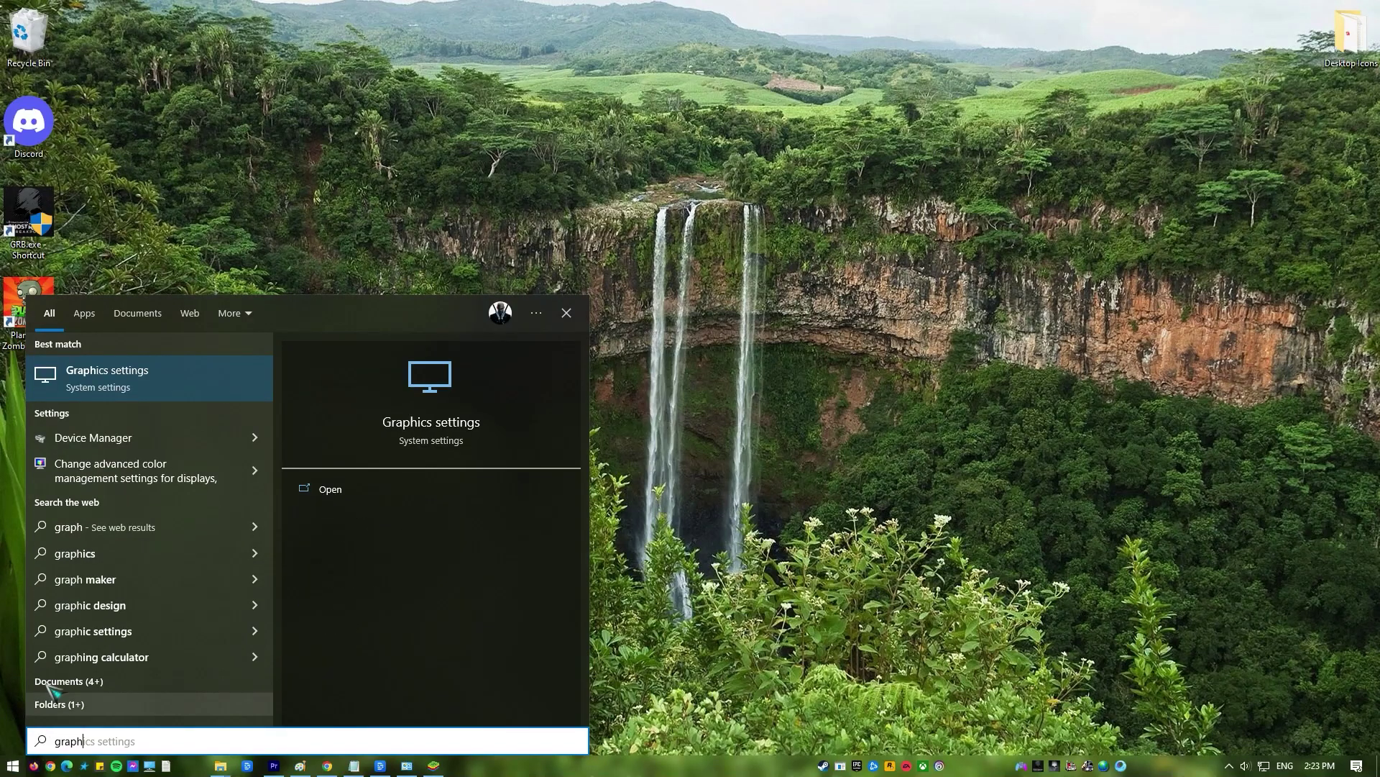
left_click(207, 385)
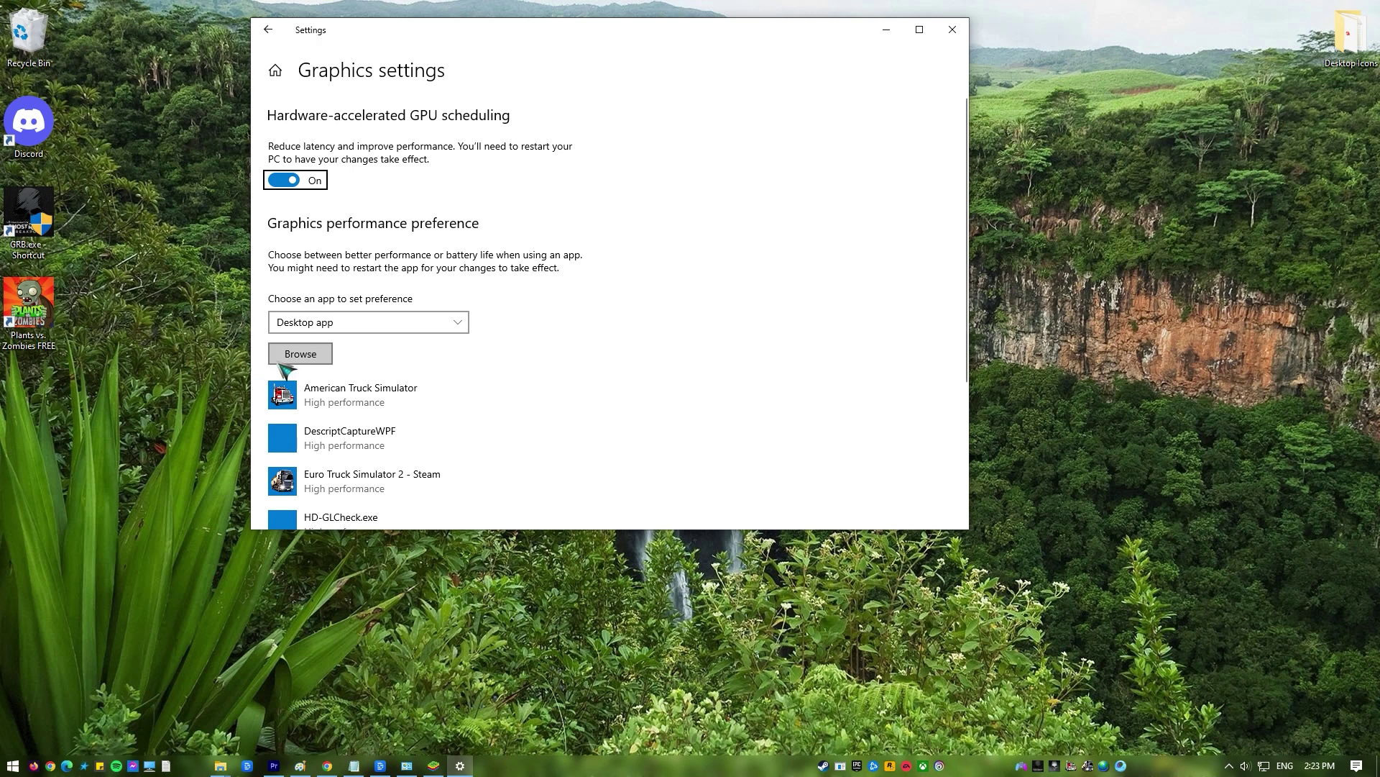
- Add HD-Player.exe from C:\Program Files\BlueStacks_bgp64 to the desktop apps with a graphics performance preference
left_click(324, 356)
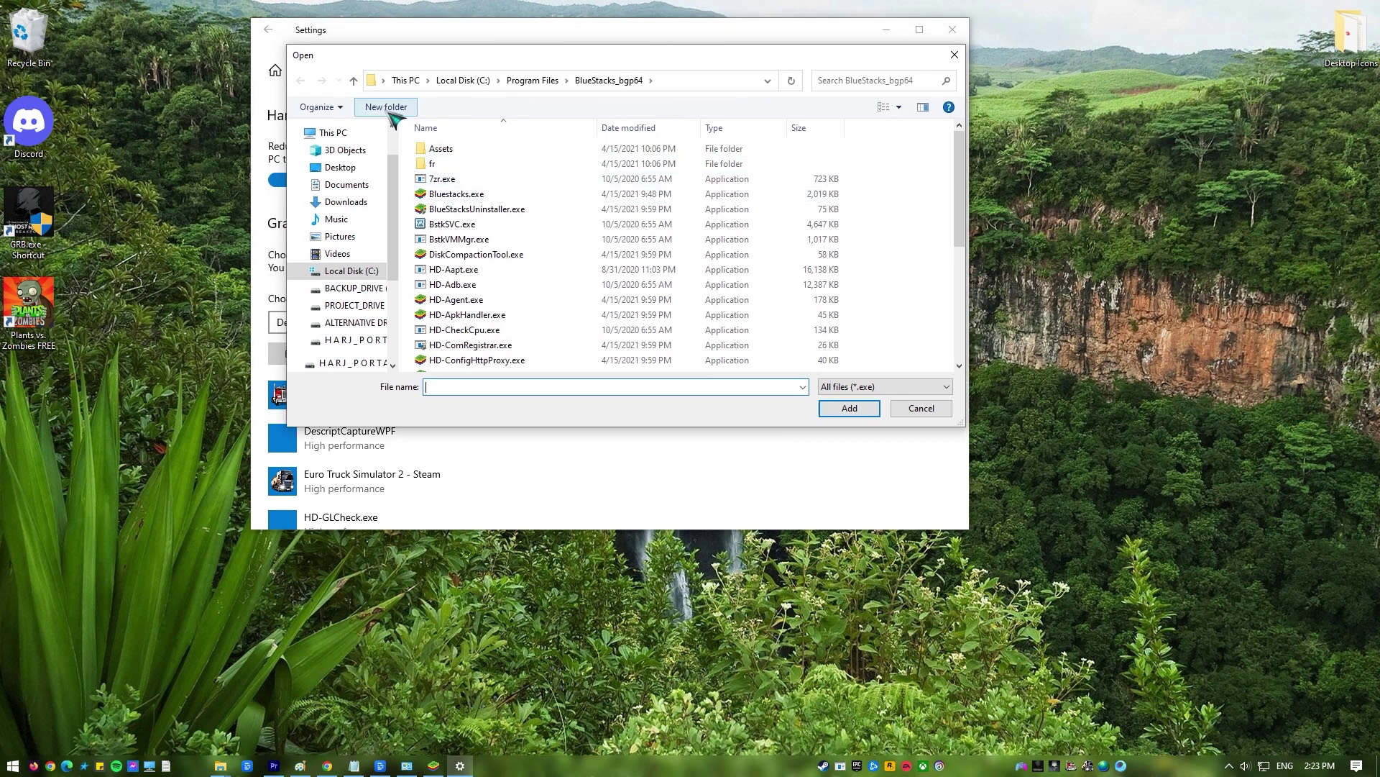
double_click(476, 253)
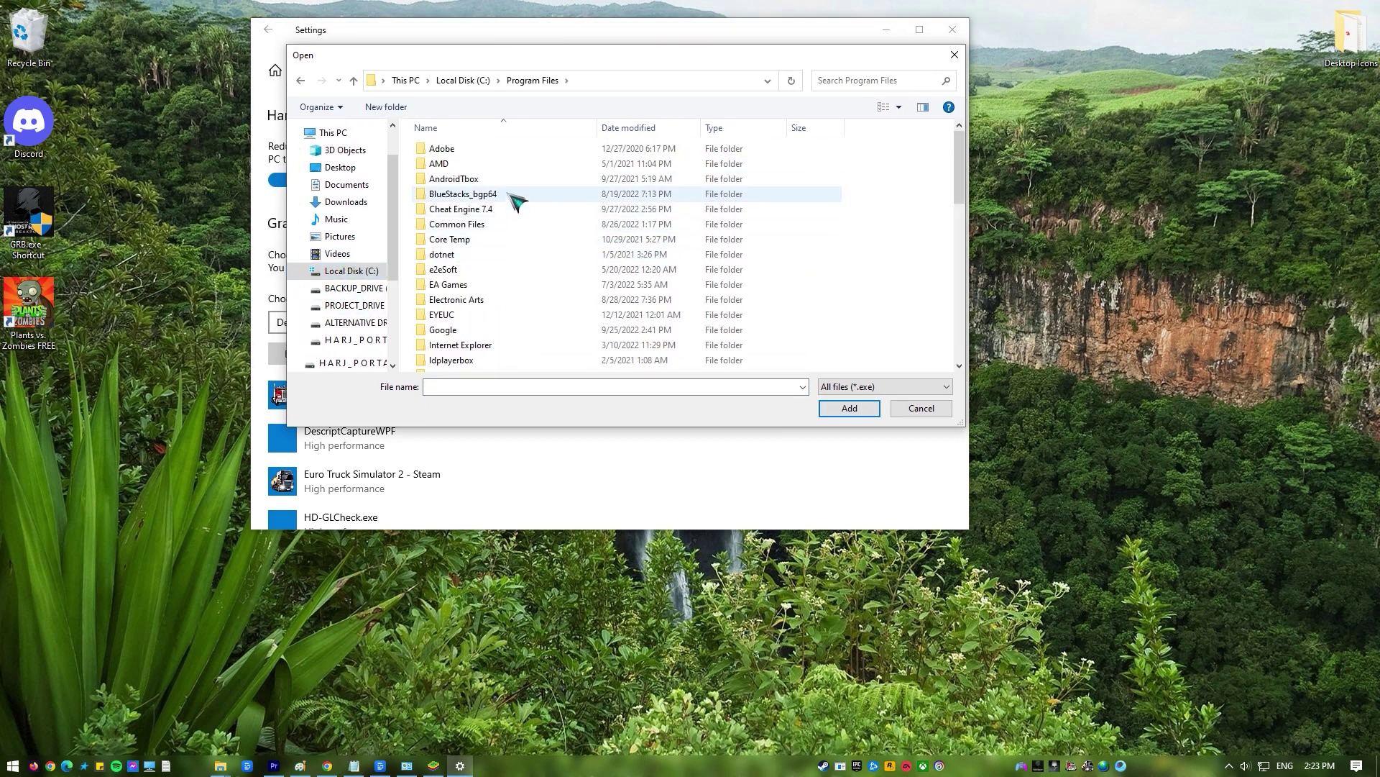
double_click(516, 201)
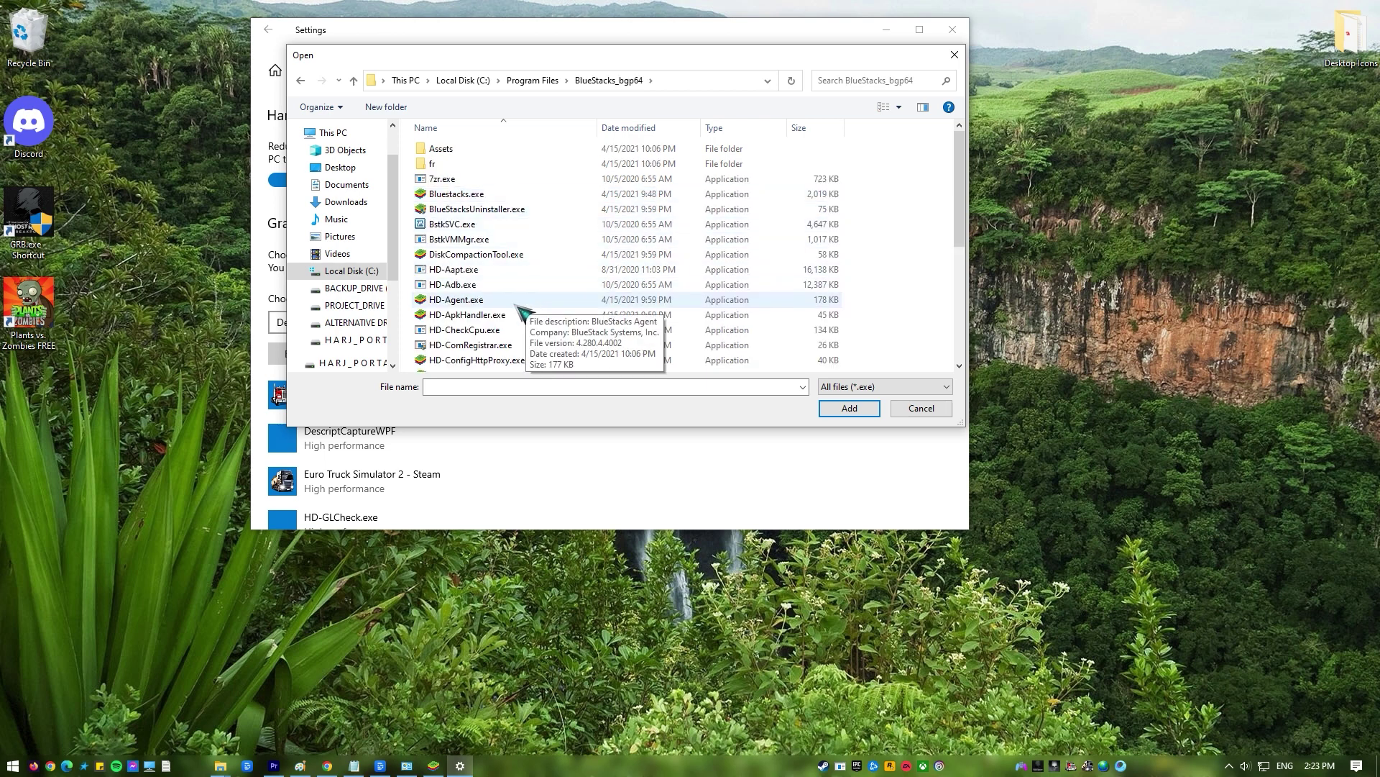
scroll(521, 306, "down", 4)
scroll(523, 312, "down", 1)
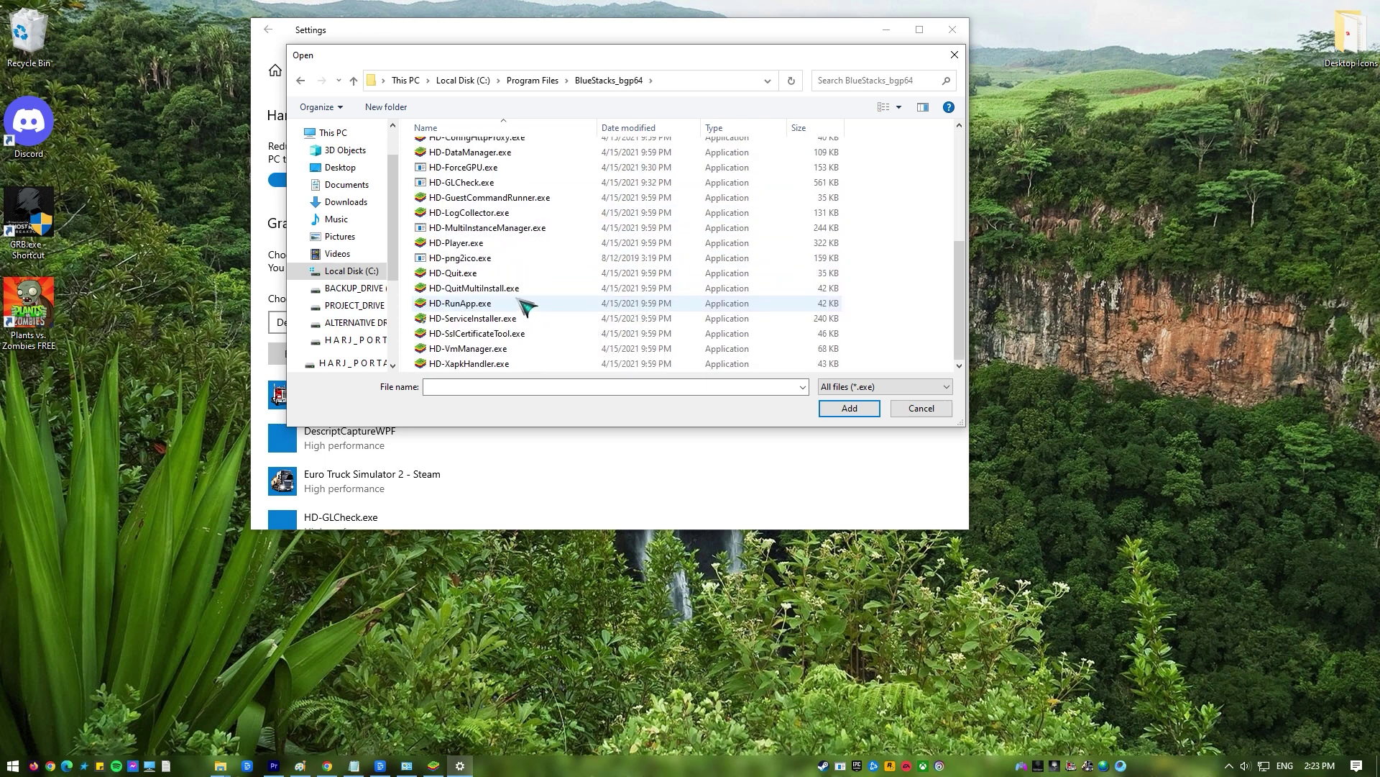
double_click(490, 244)
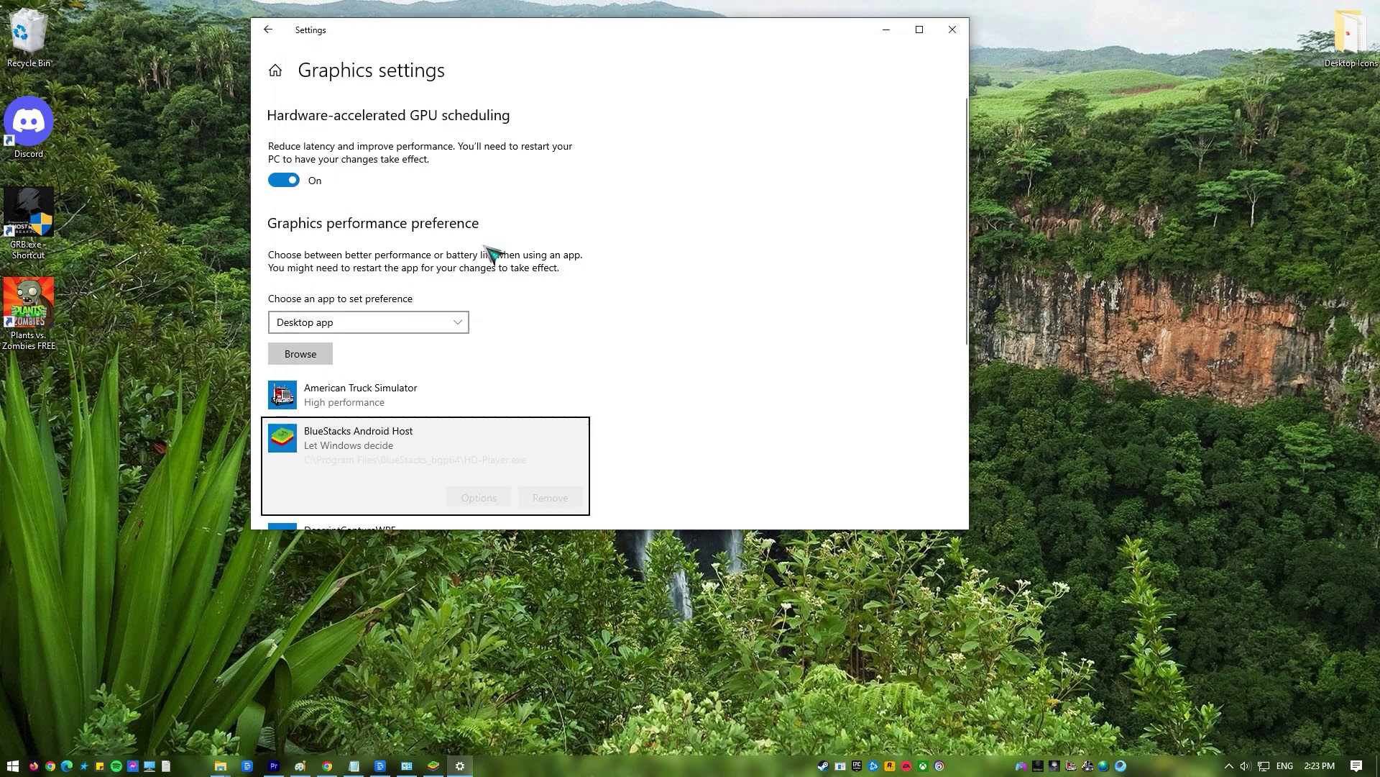
- Set the BlueStacks Android Host graphics preference to High performance and save it
scroll(709, 318, "down", 3)
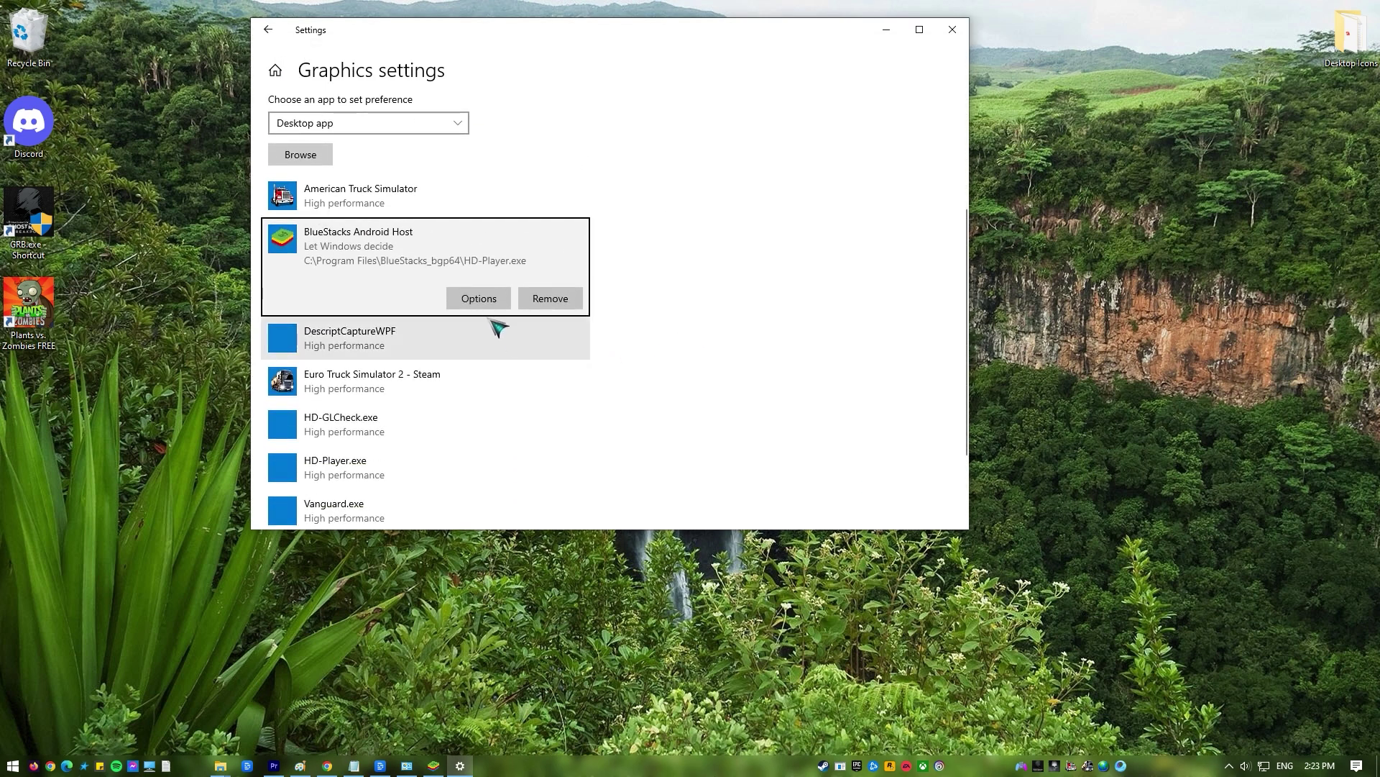
left_click(493, 301)
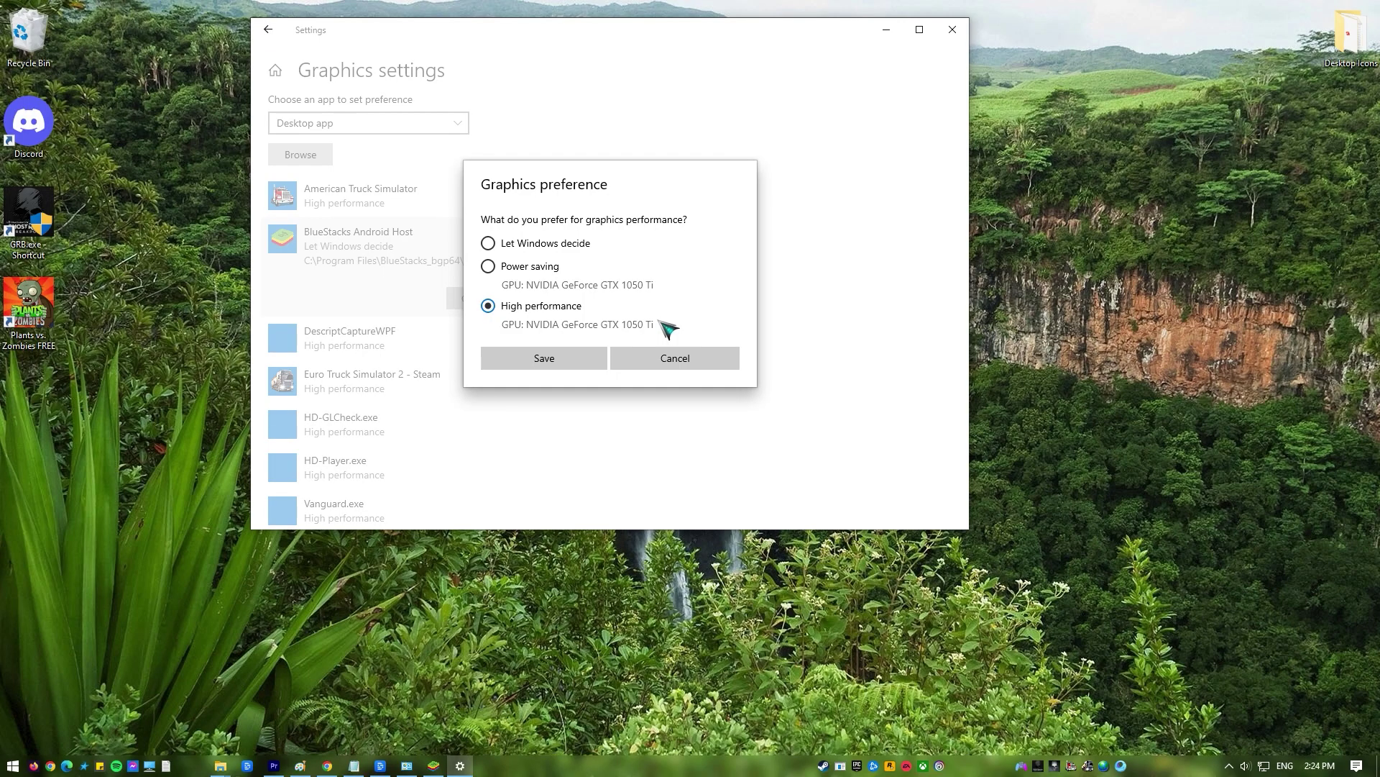
left_click(565, 366)
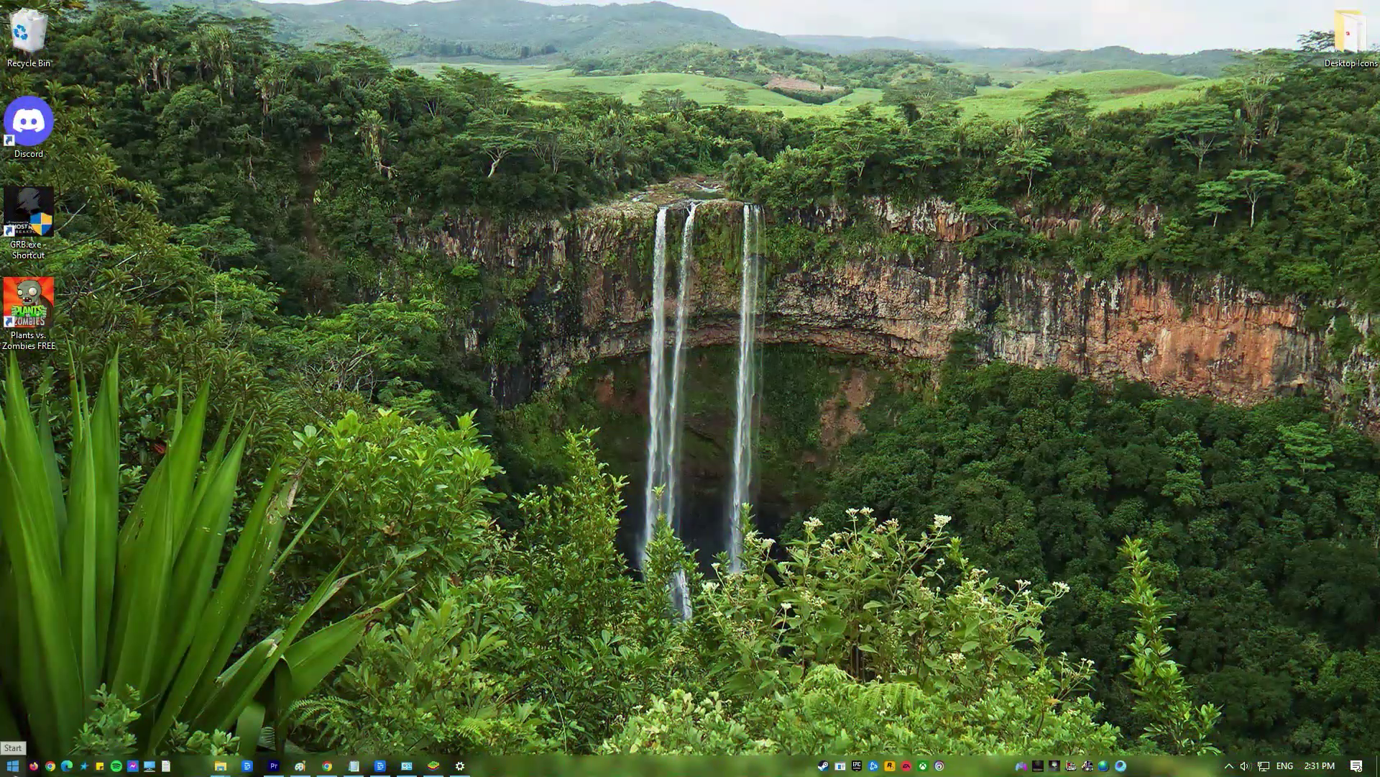
- Open Device Manager and bring up the device options for the NVIDIA GeForce GTX 1050 Ti under Display adapters
right_click(12, 765)
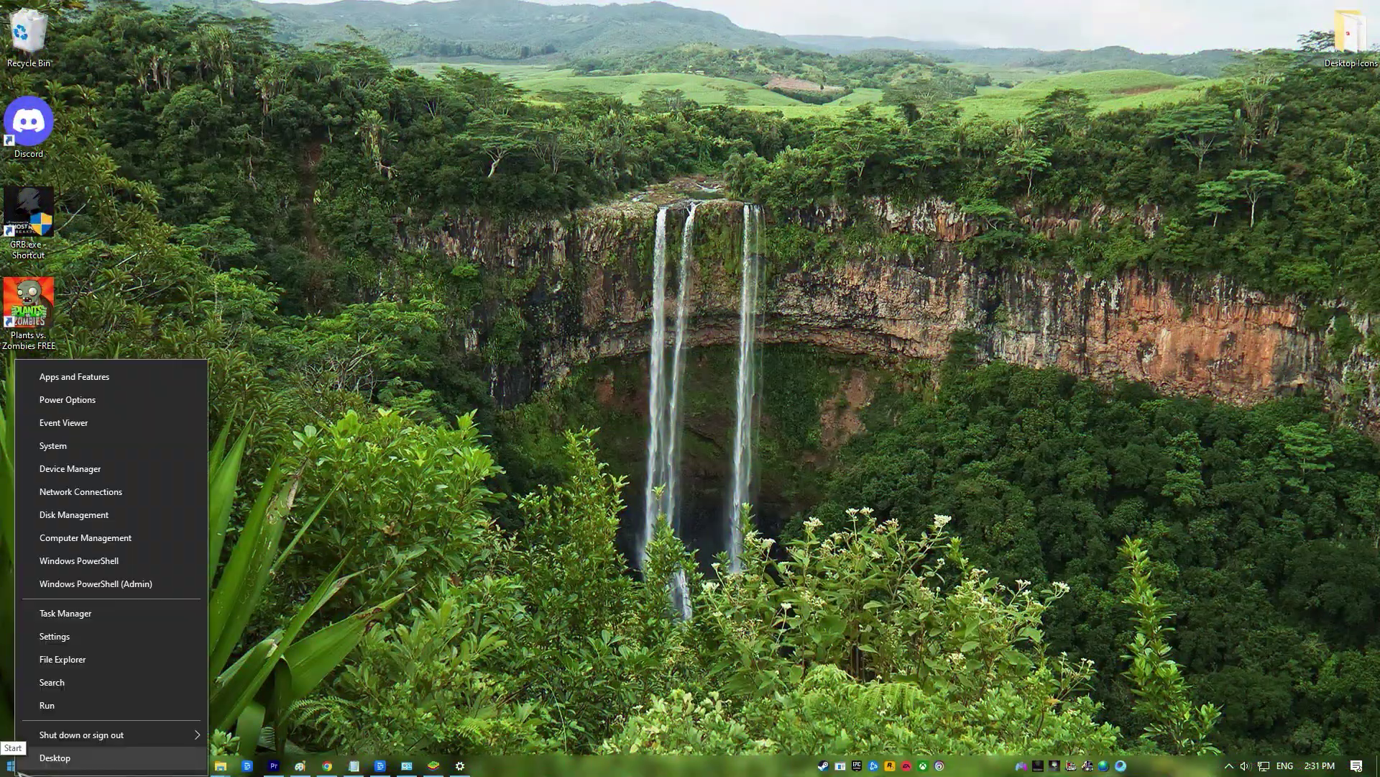
left_click(99, 471)
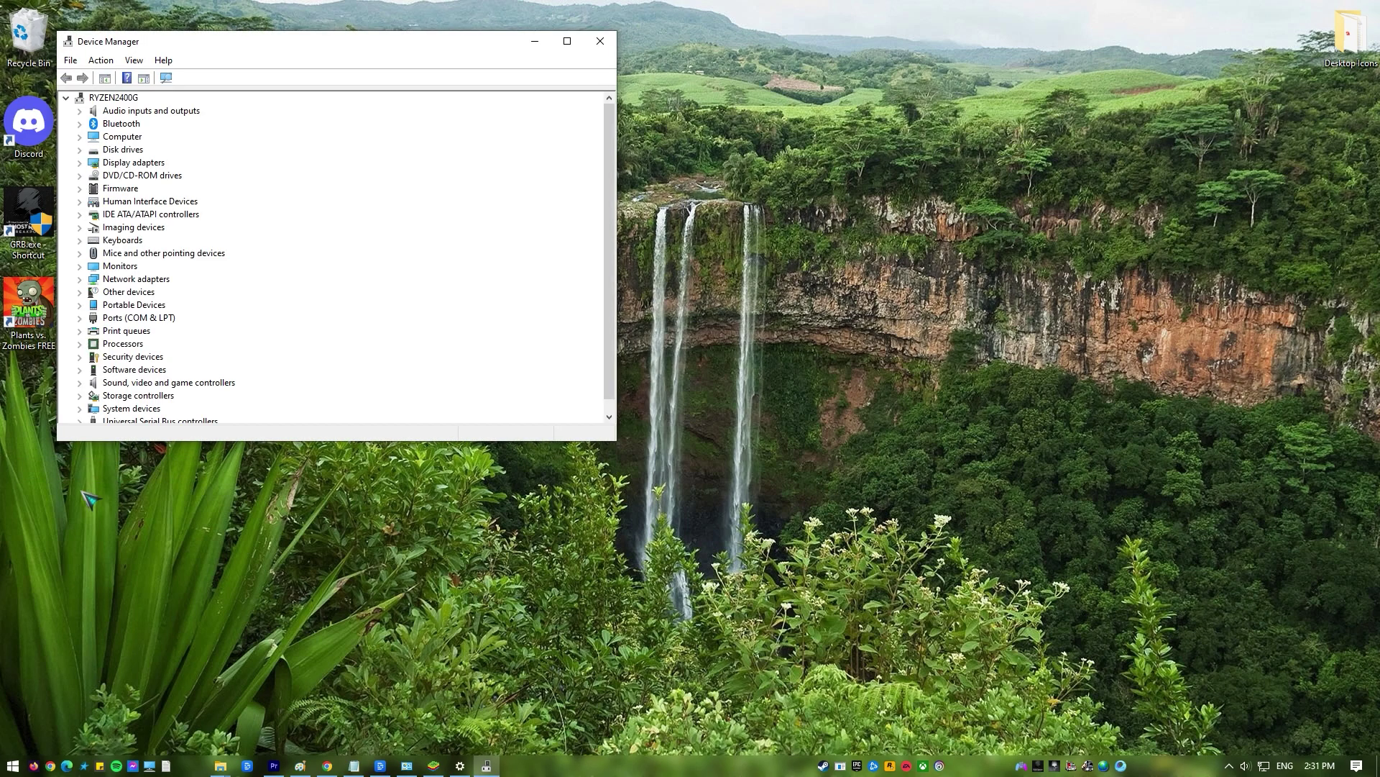
left_click(79, 162)
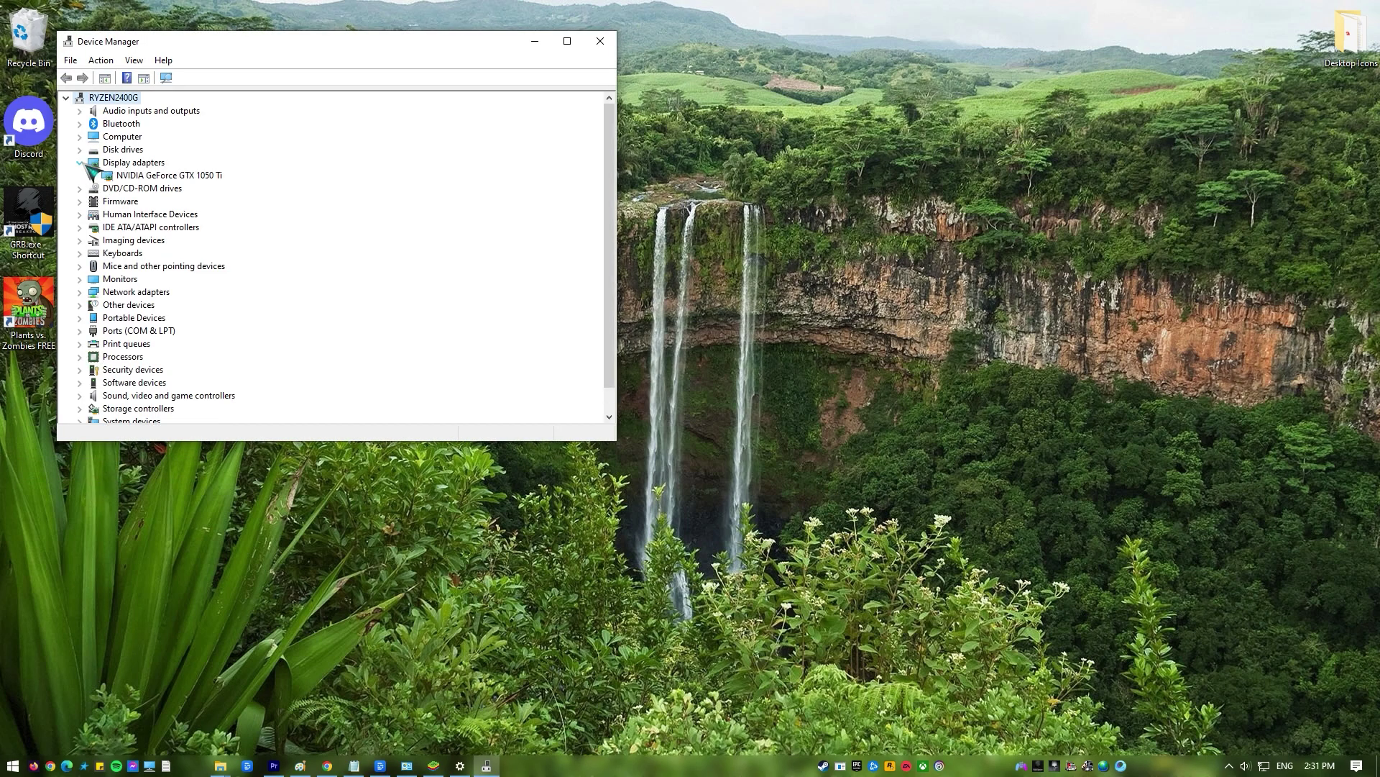
right_click(203, 182)
left_click(317, 227)
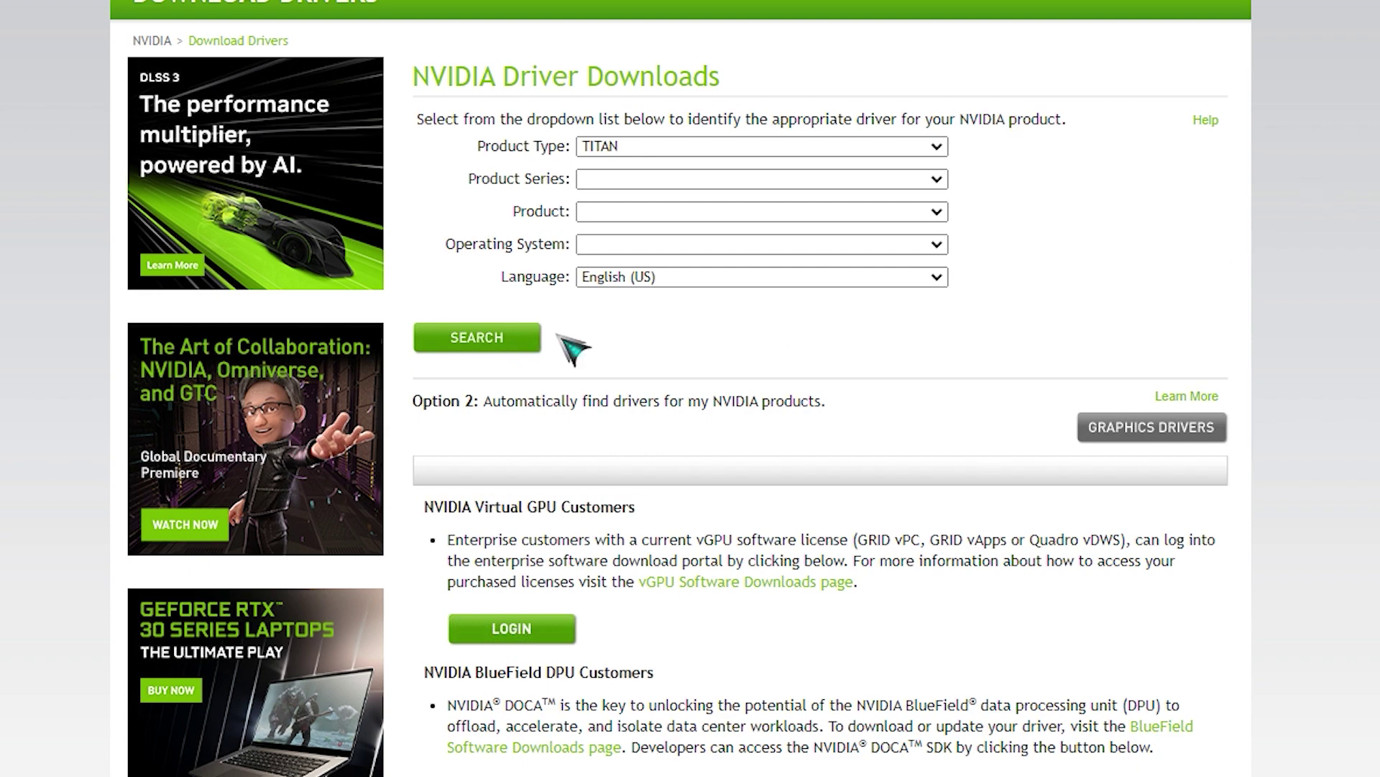
- Examine the driver selection options on the NVIDIA Driver Downloads page
scroll(656, 349, "down", 5)
scroll(656, 349, "up", 5)
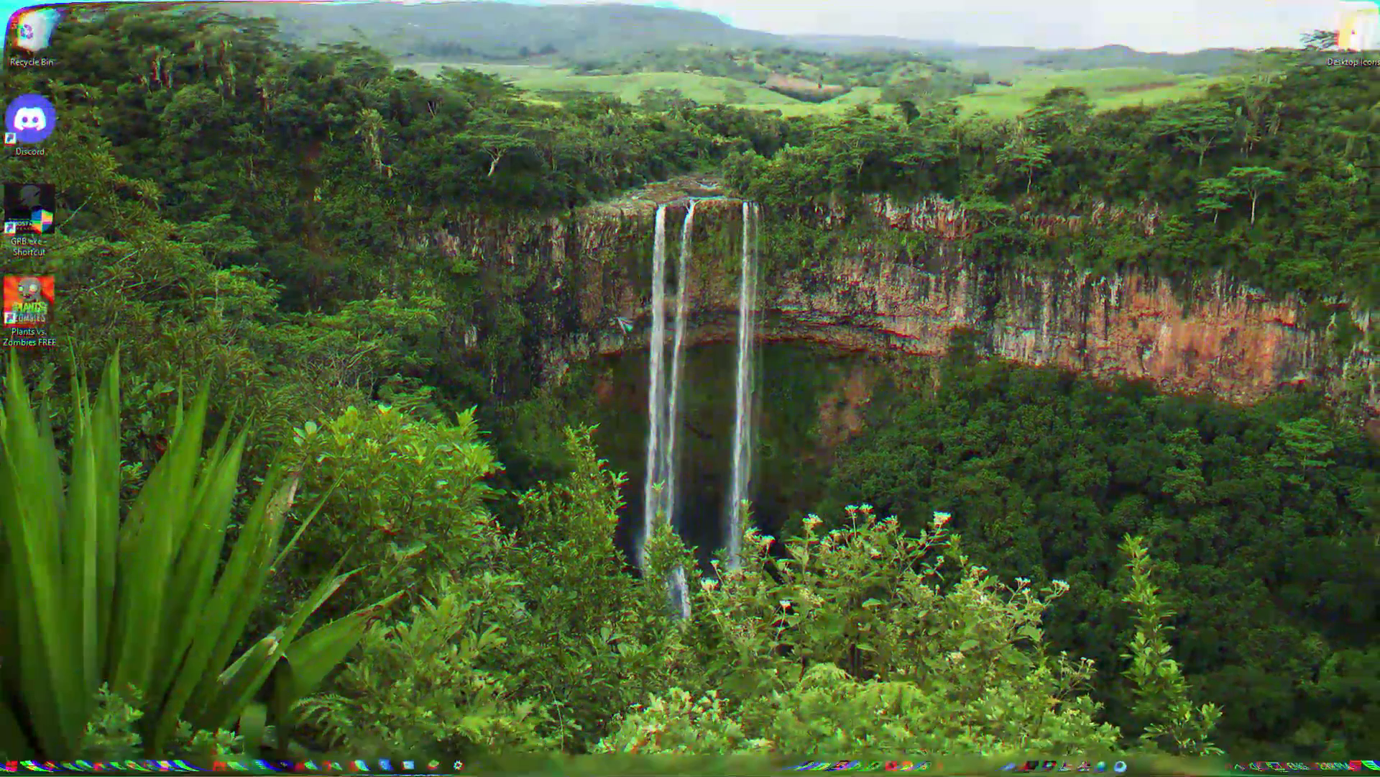
- Open NVIDIA Control Panel and select AppPlayer (Bluestacks.exe) as the program to customize in the program-specific 3D settings
right_click(509, 307)
left_click(565, 420)
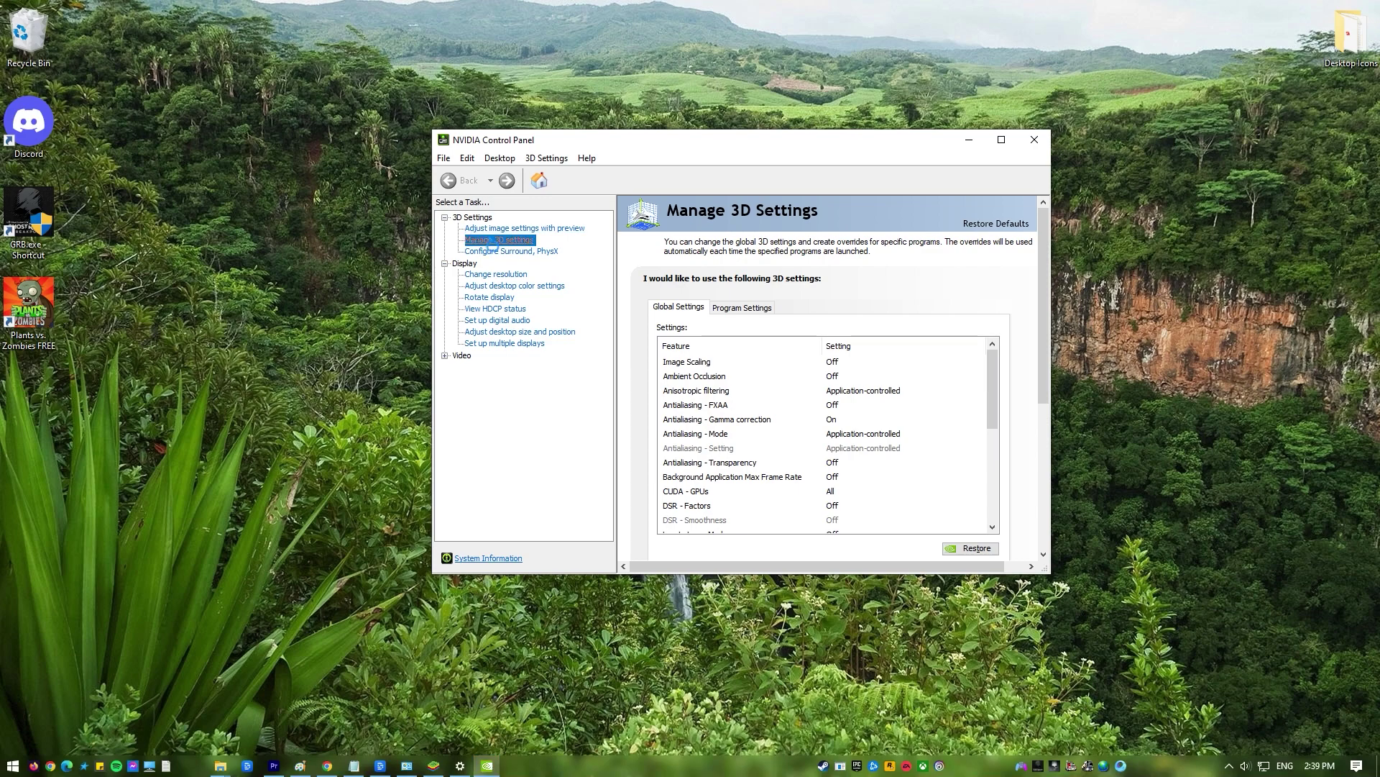
left_click(730, 307)
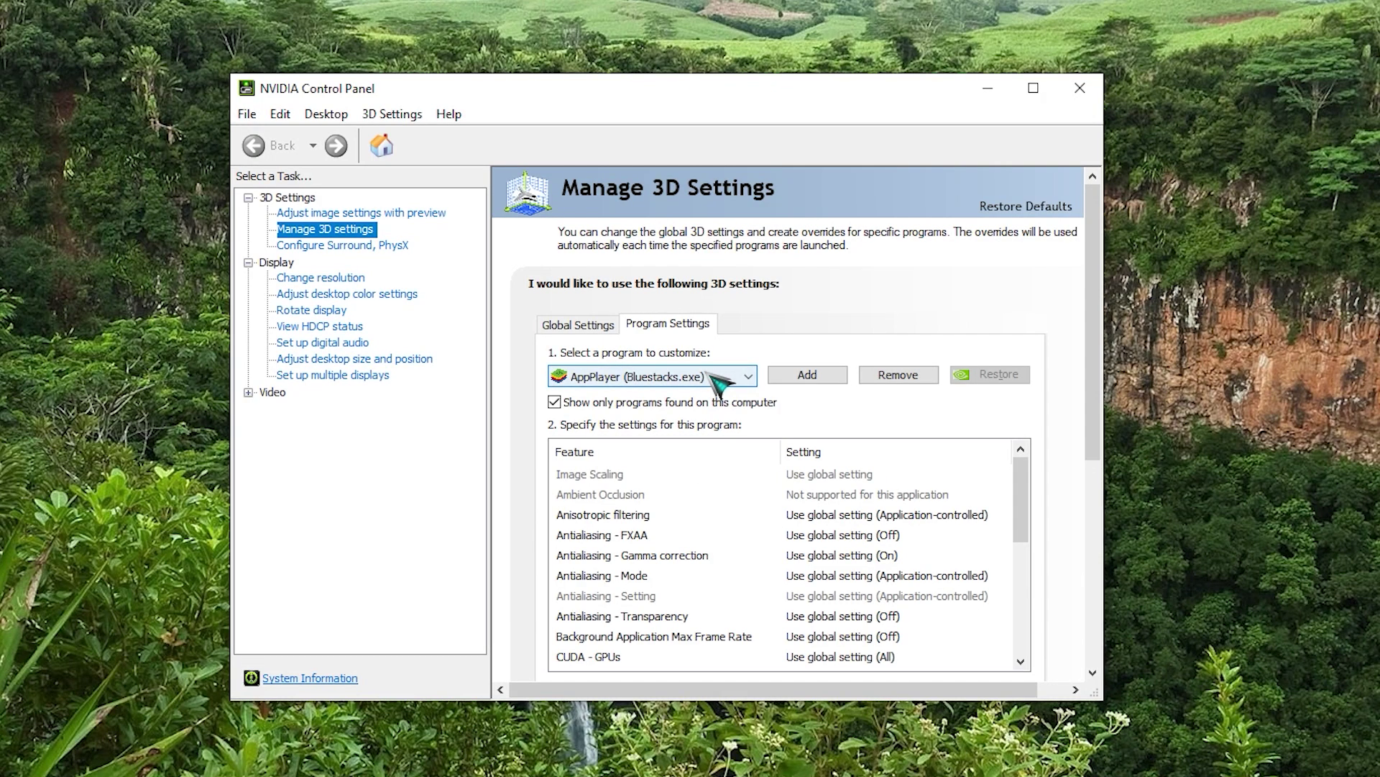
left_click(719, 381)
left_click(658, 402)
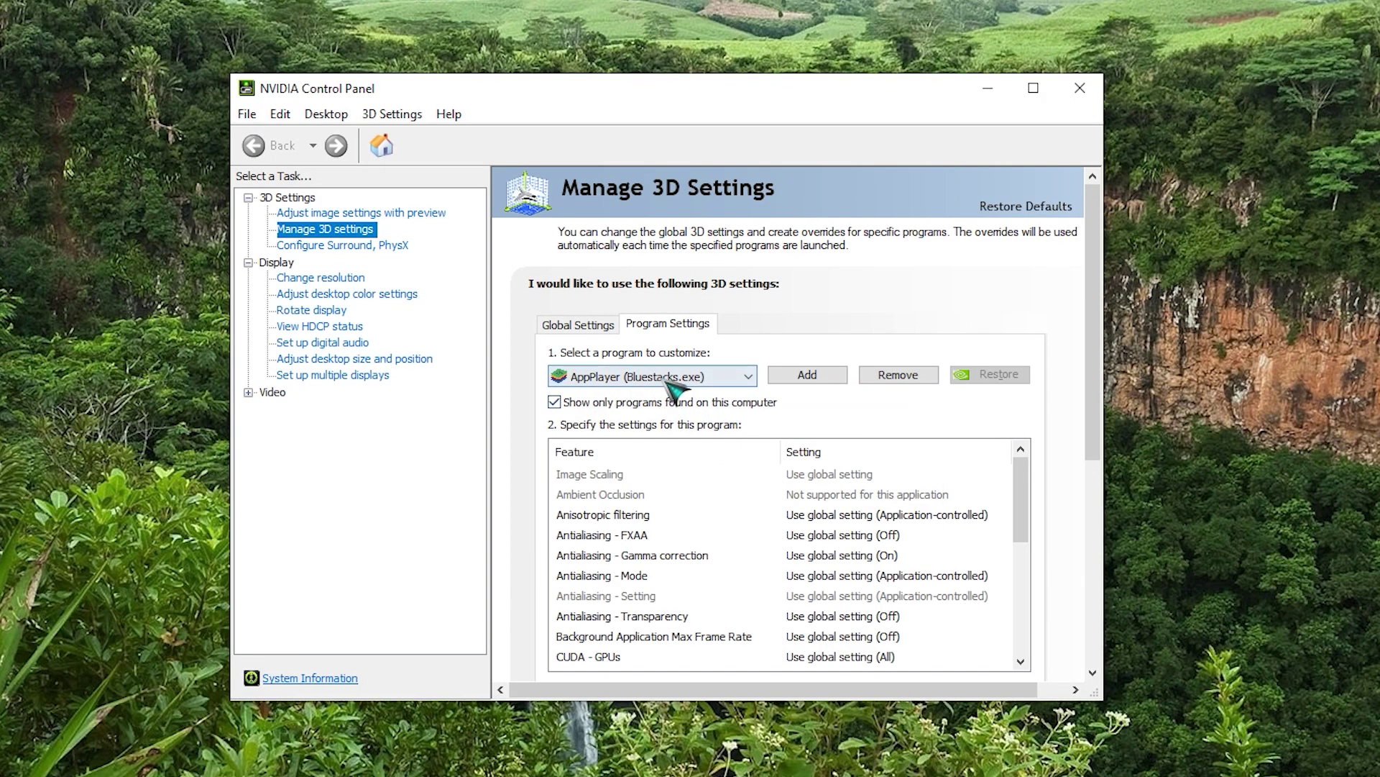
- Set Threaded optimization to Off for AppPlayer (Bluestacks.exe)
scroll(994, 489, "down", 7)
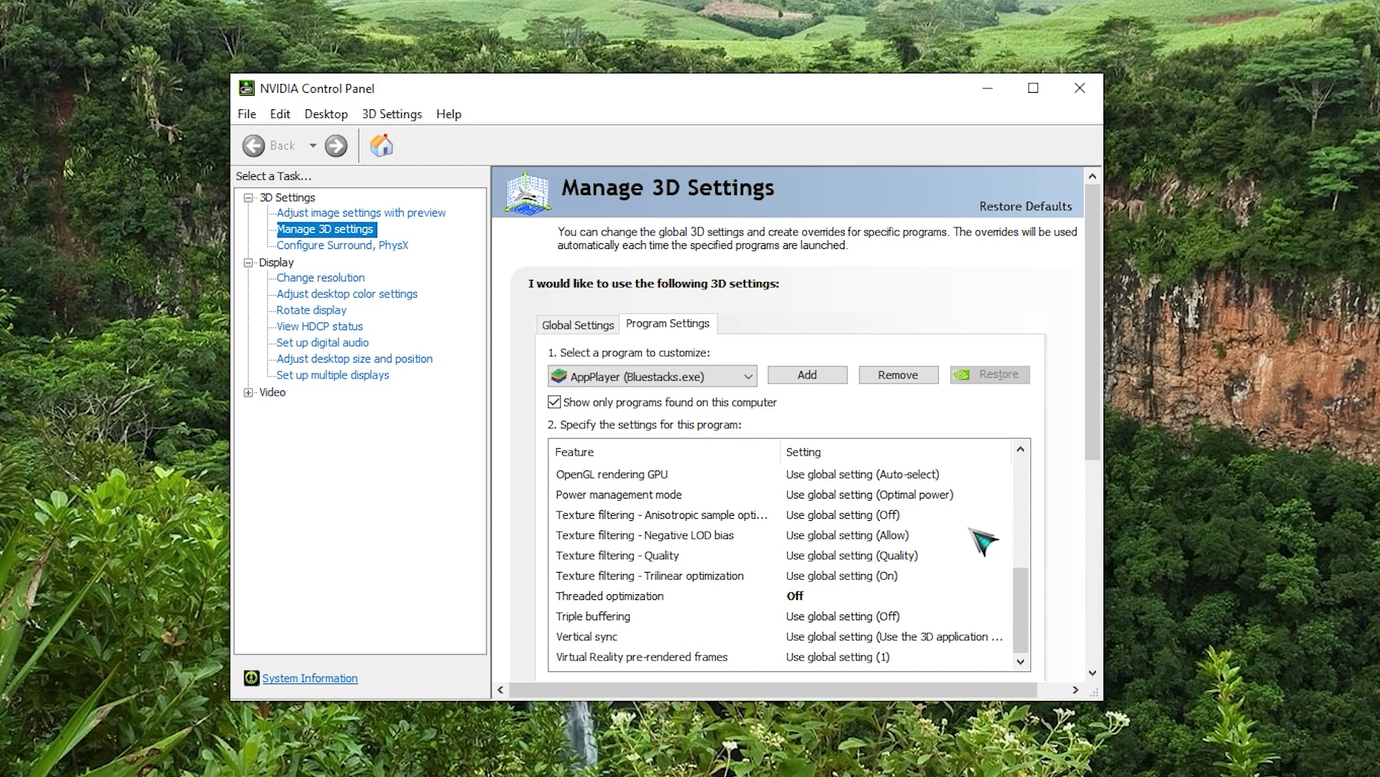
left_click(835, 602)
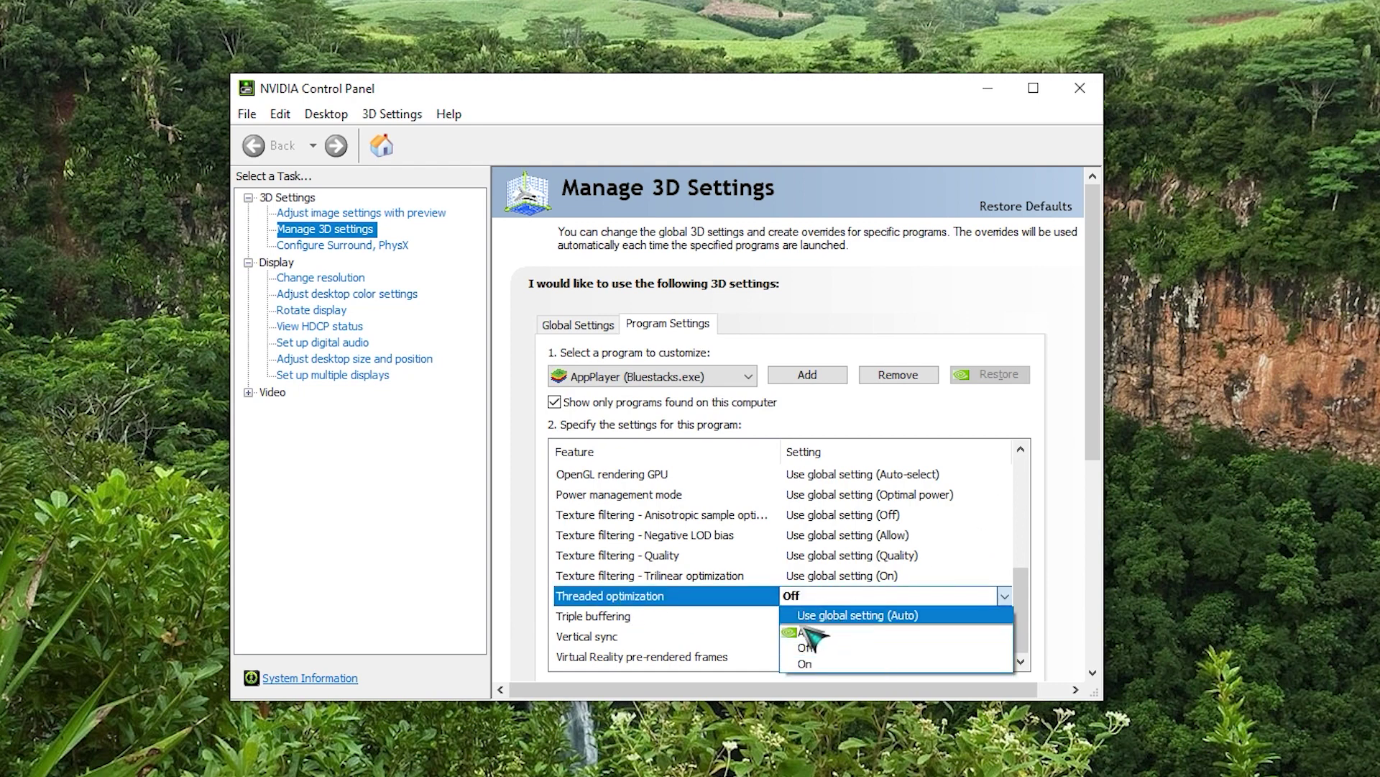
left_click(811, 647)
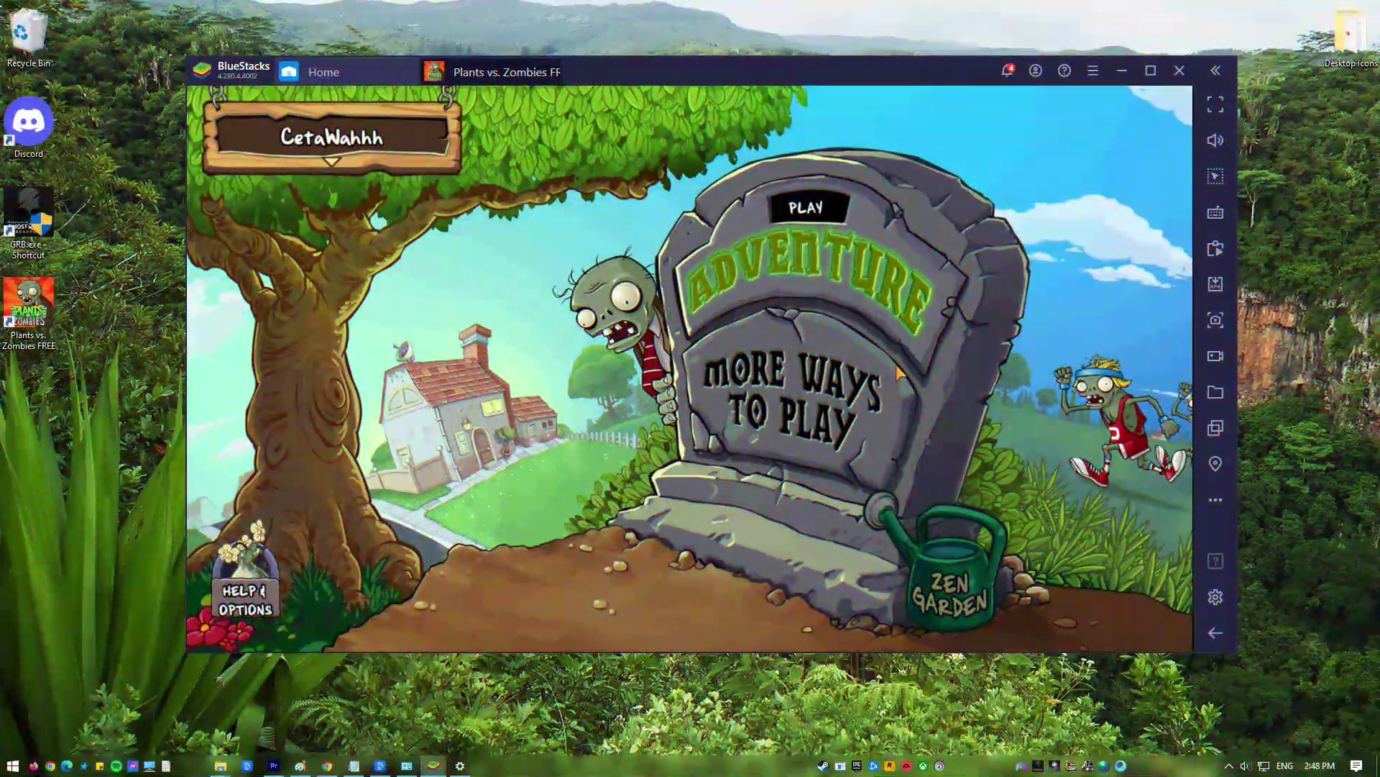
- Switch to BlueStacks and uninstall Plants vs. Zombies from My games, confirming the deletion
left_click(383, 73)
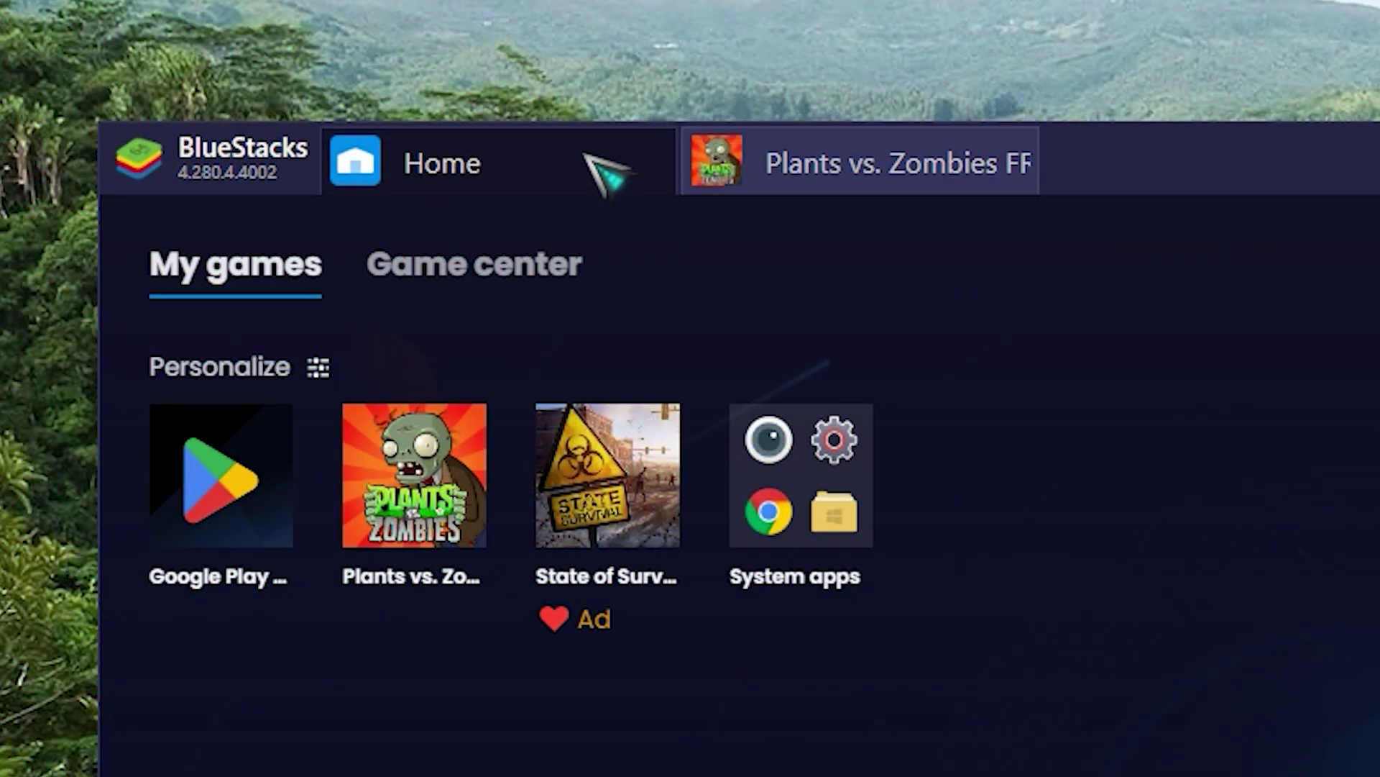
mouse_move(1029, 144)
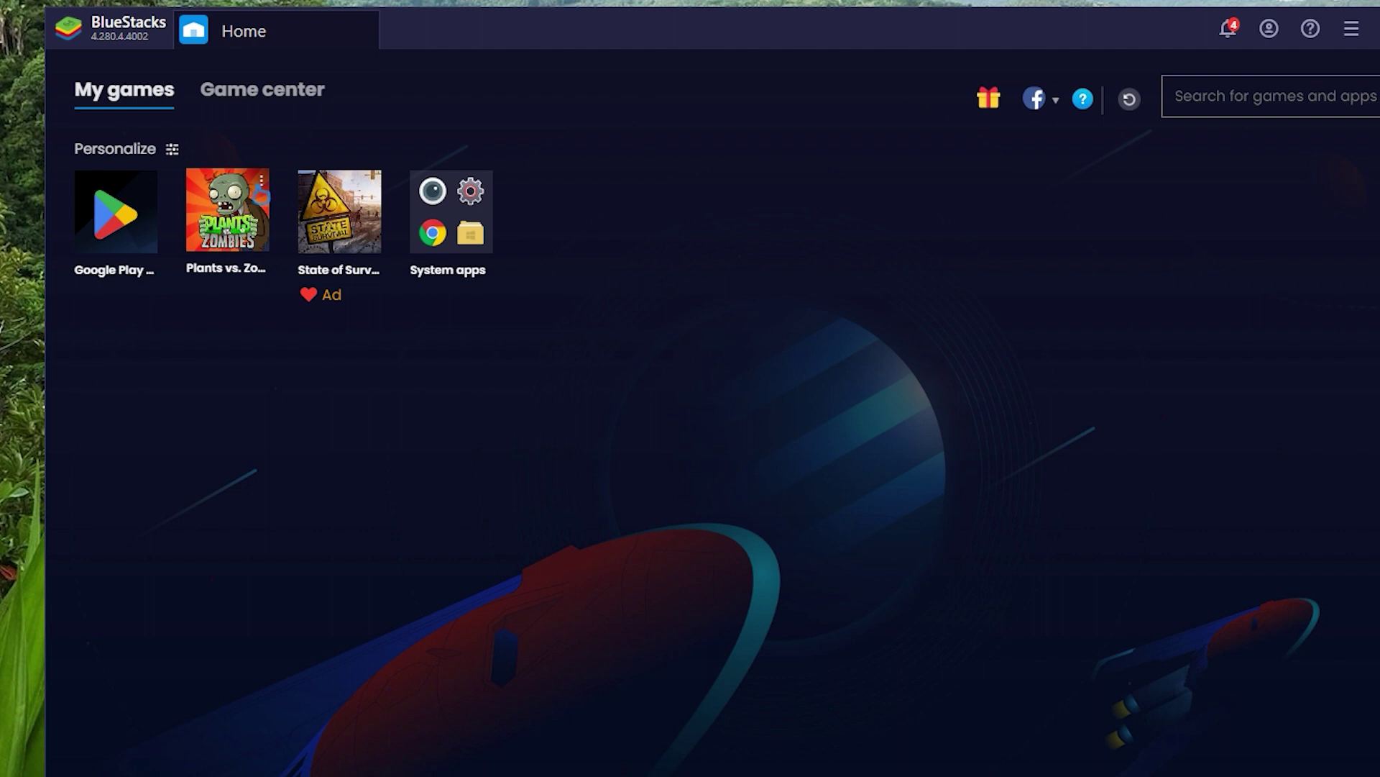
left_click(262, 183)
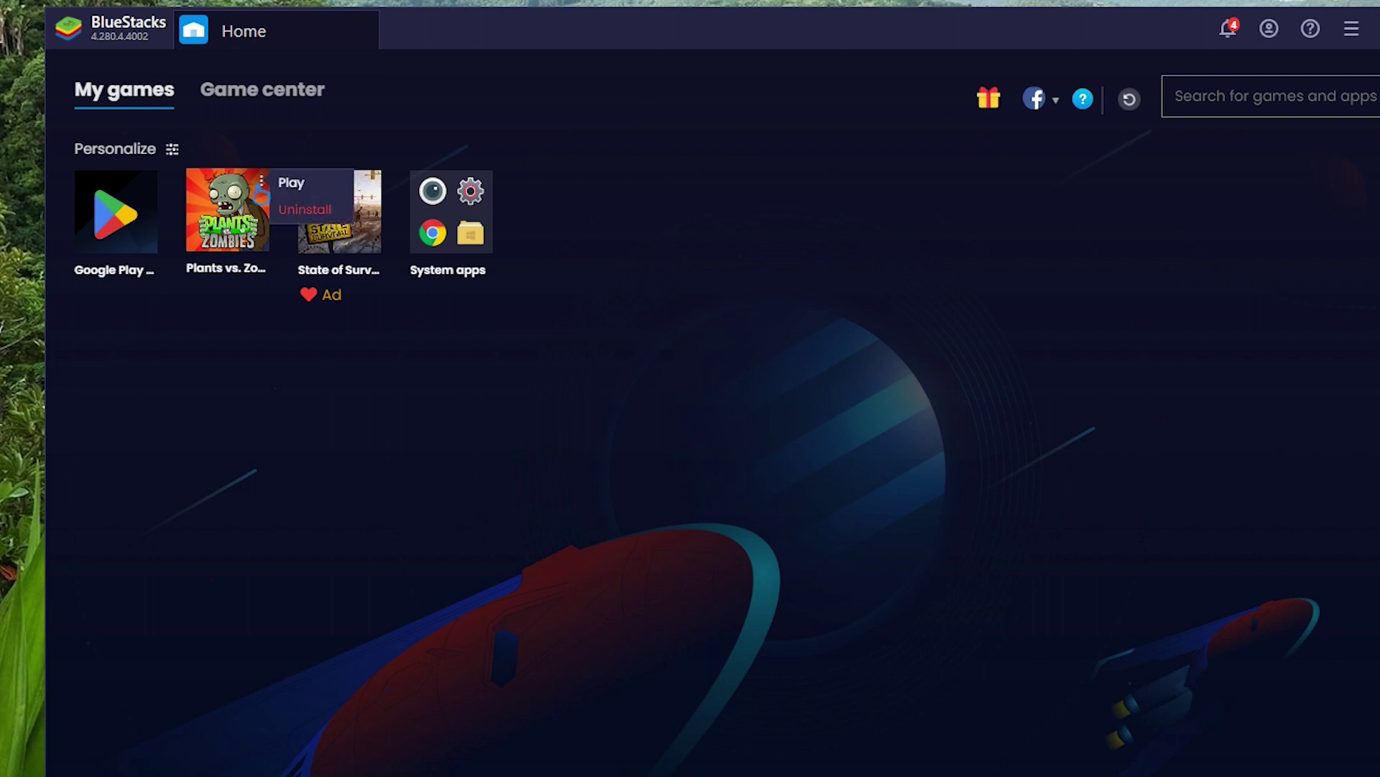
left_click(297, 215)
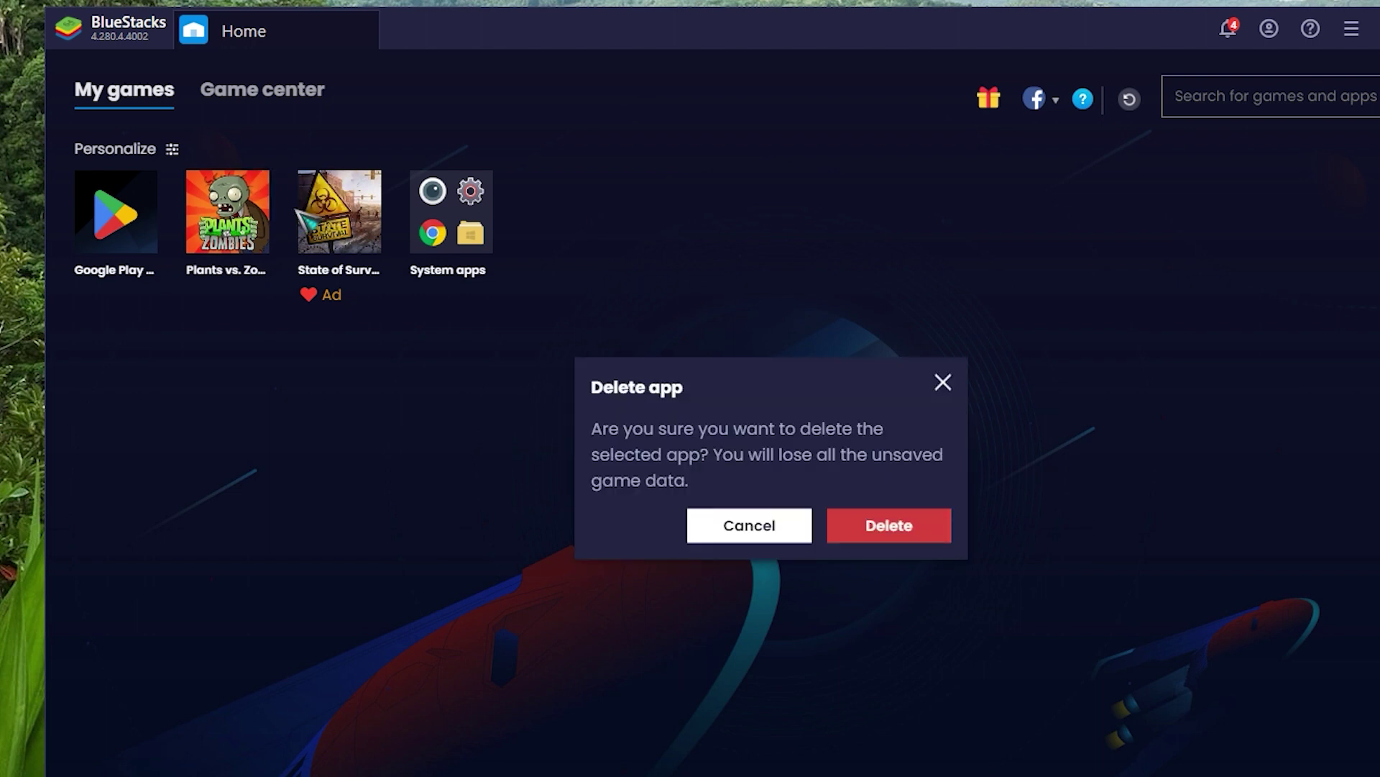
left_click(889, 536)
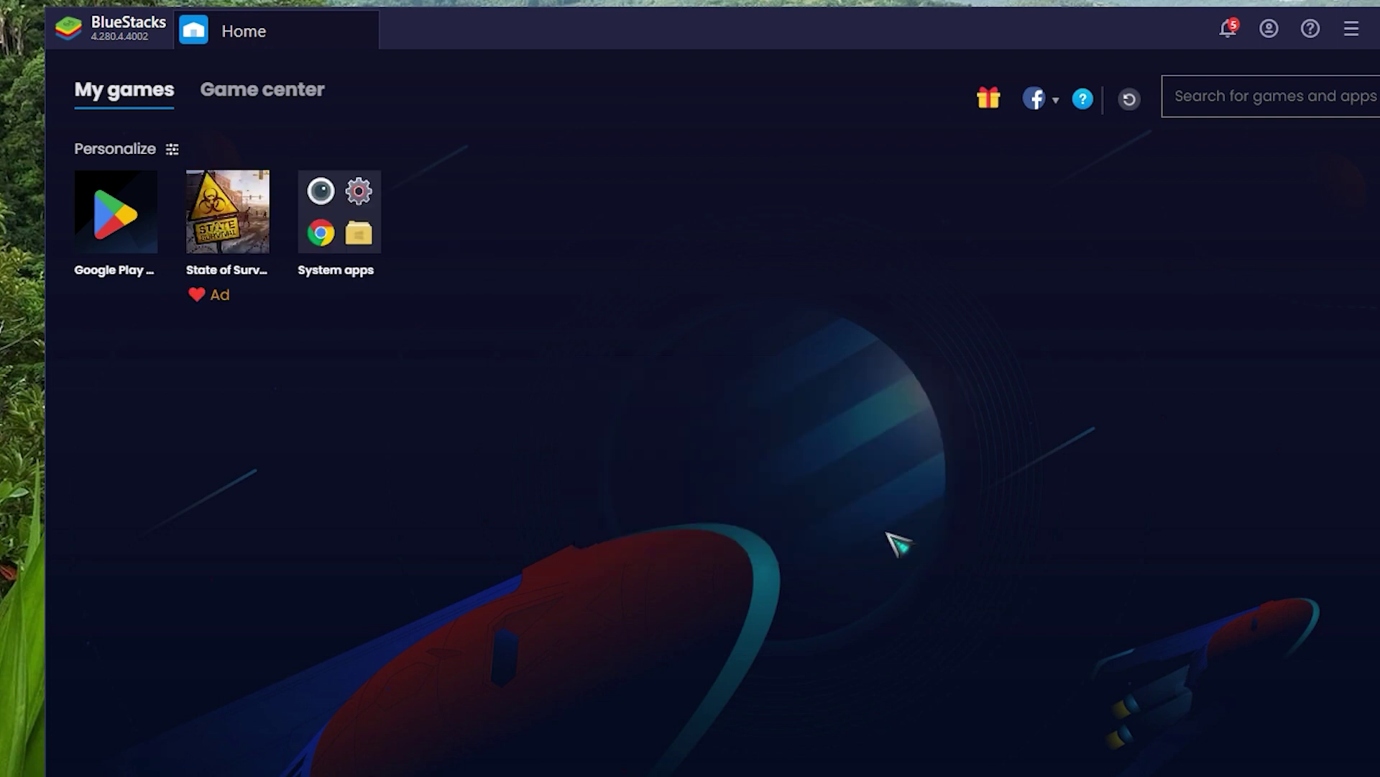
- Search the Google Play Store for "plants vs zombies" and open the Electronic Arts game's page
left_click(129, 248)
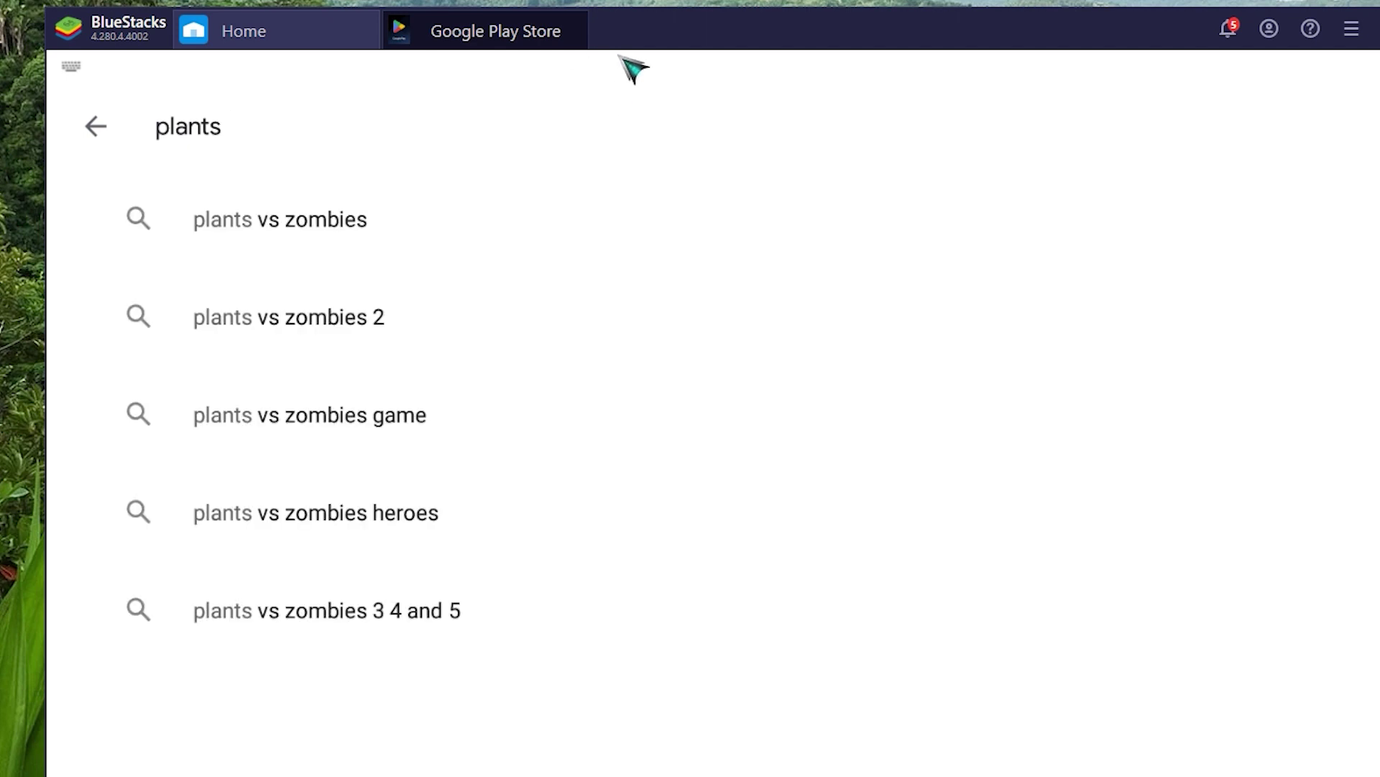
left_click(295, 219)
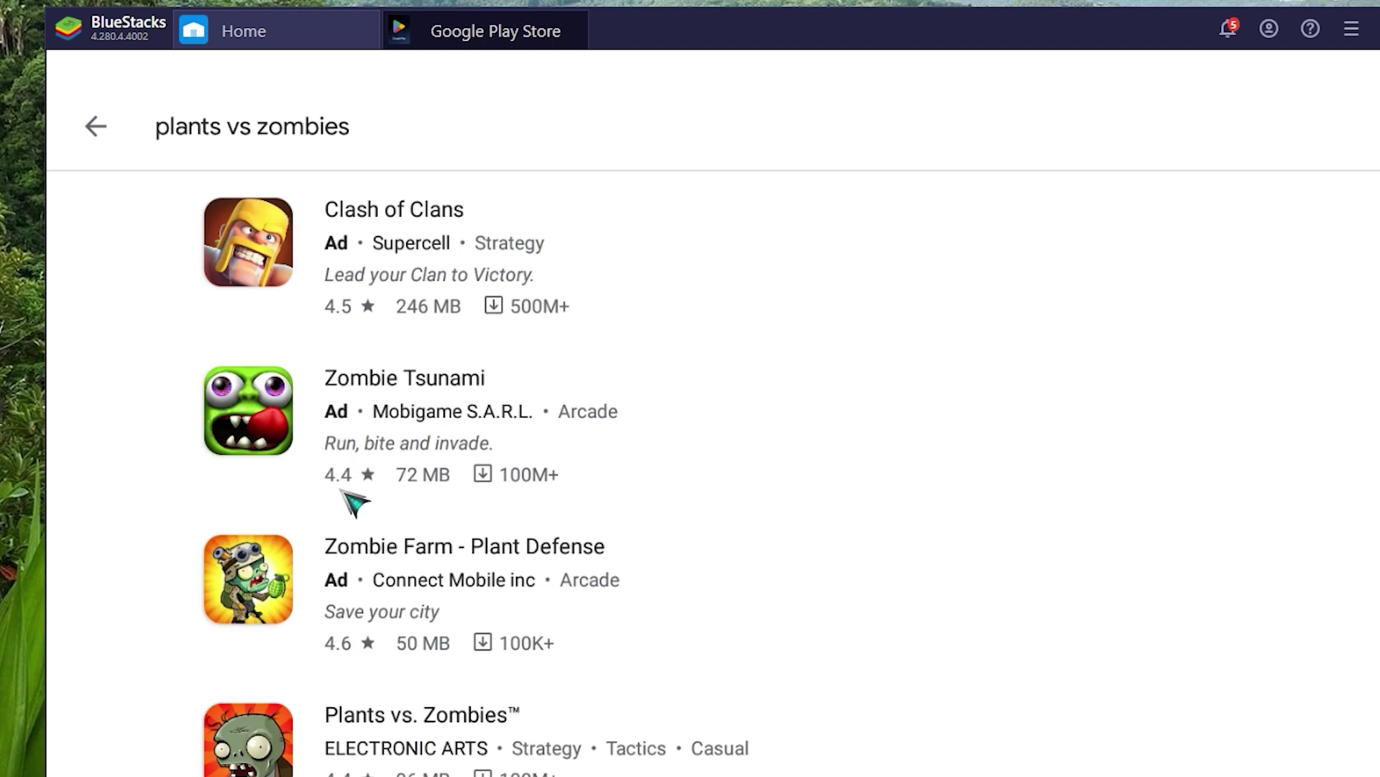
left_click(449, 727)
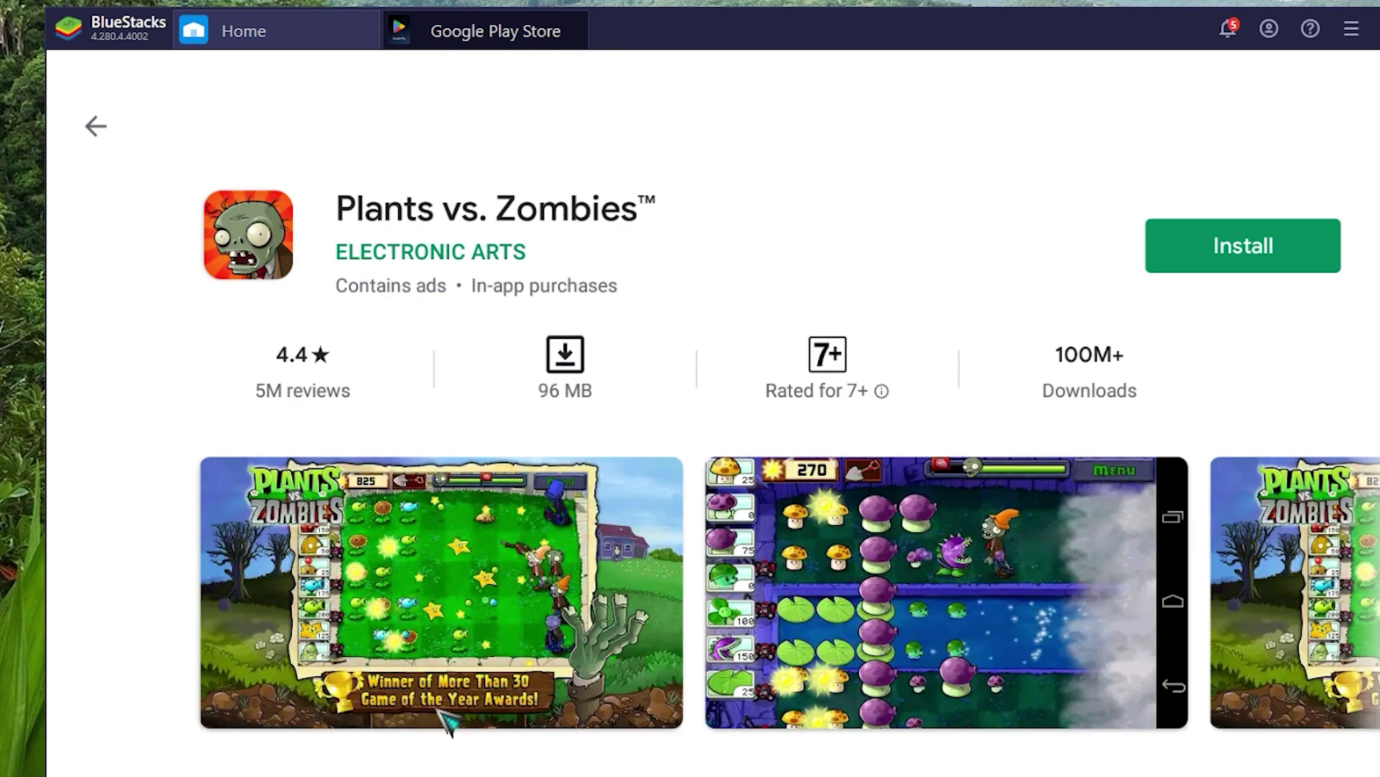